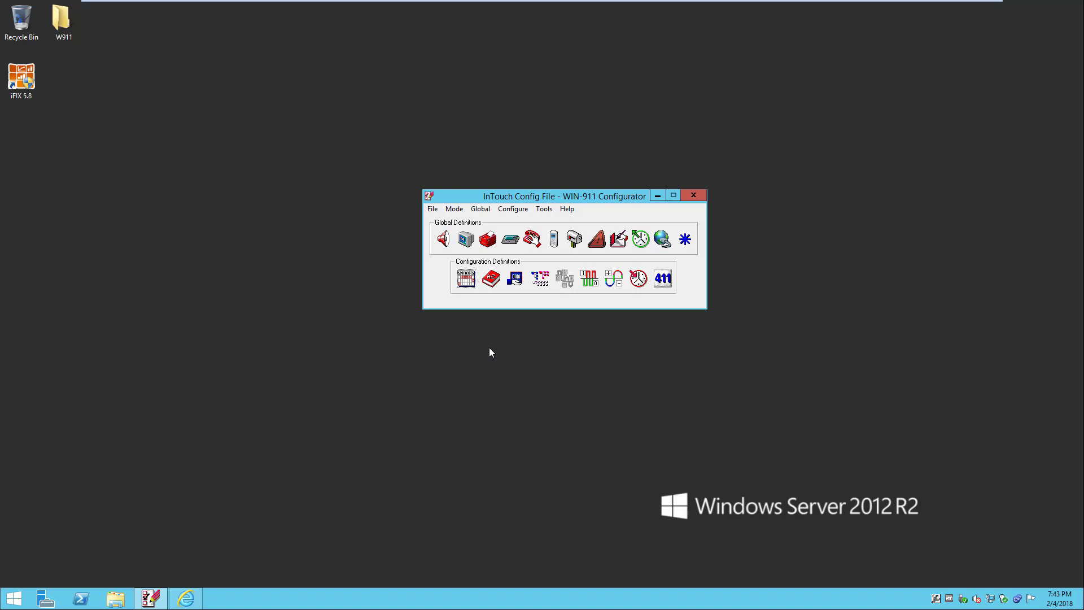
# Step: Review the data source definitions and the Auto digital tag's base definition and alarm conditions
pyautogui.click(514, 278)
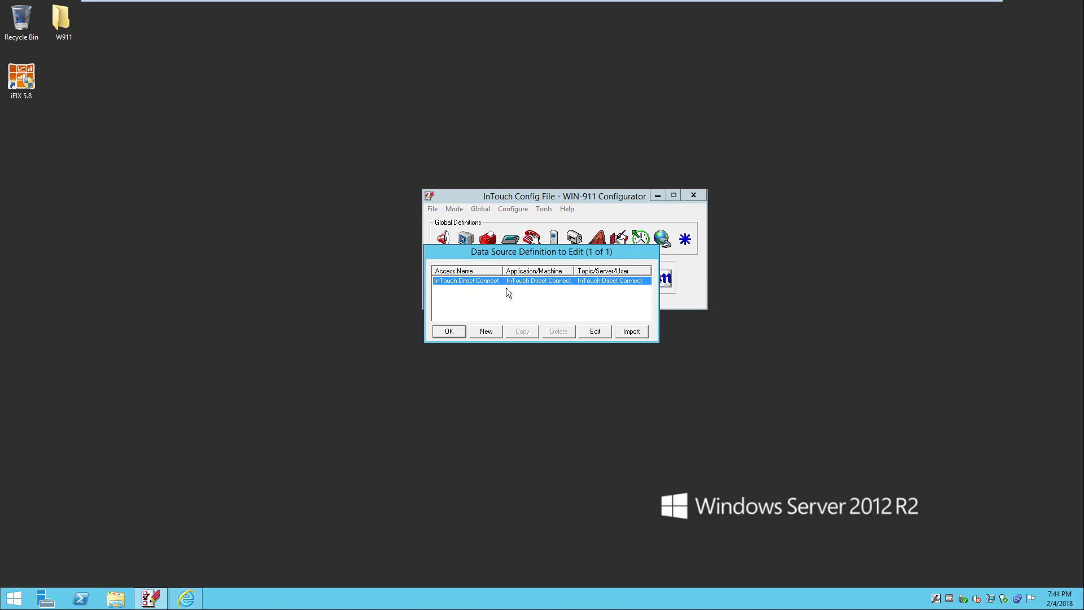
pyautogui.click(450, 331)
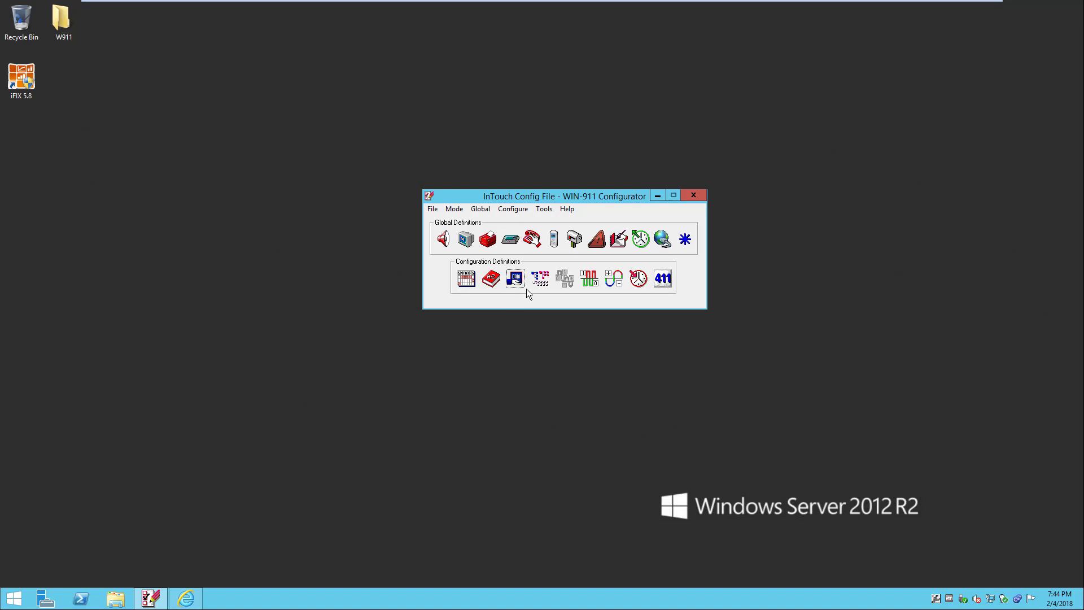
pyautogui.click(587, 282)
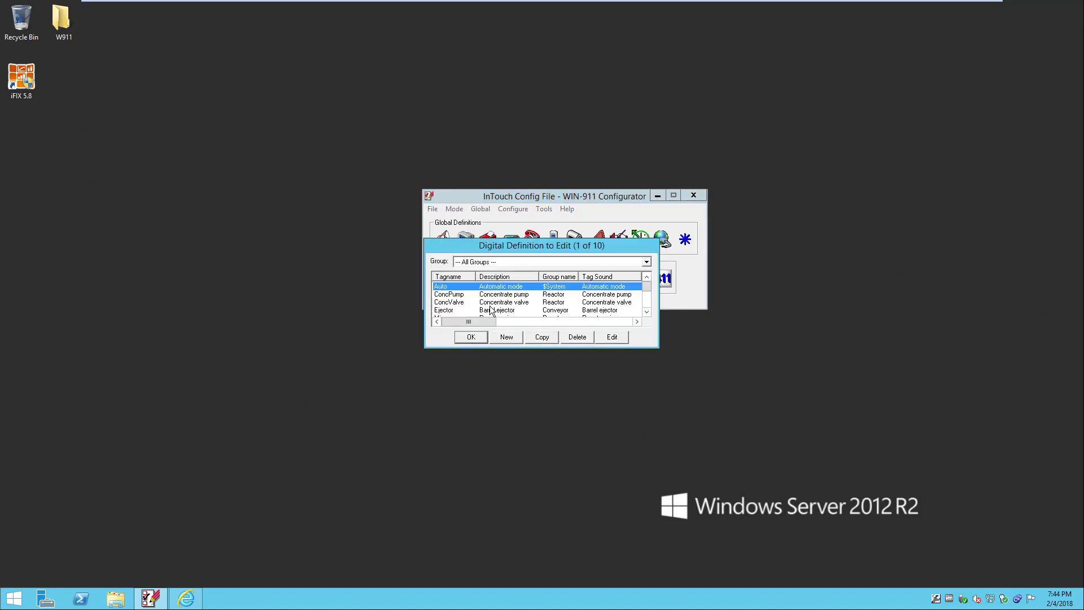
pyautogui.doubleClick(503, 288)
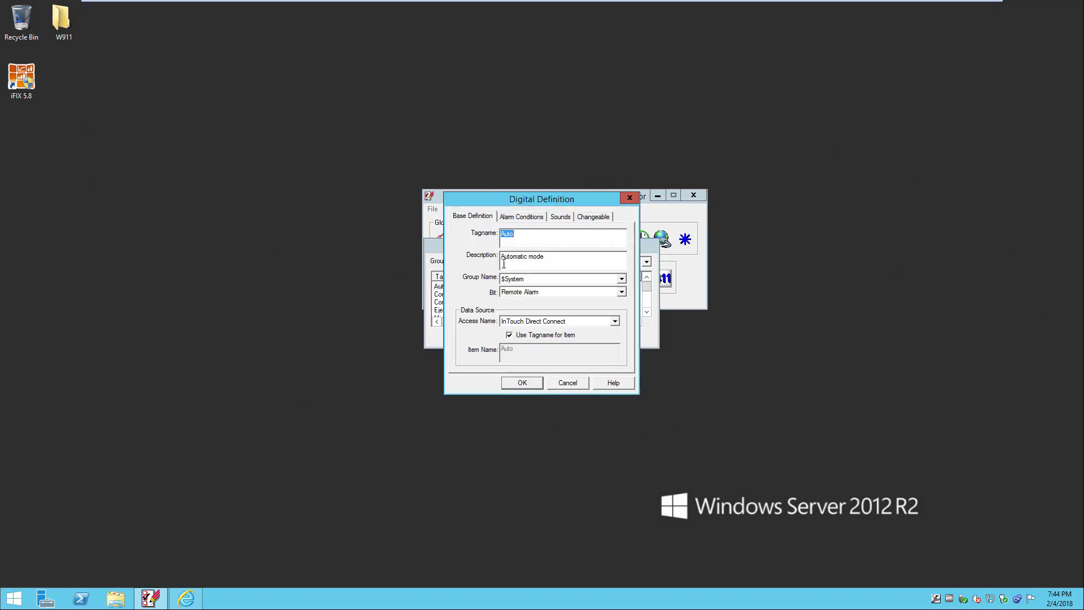
pyautogui.click(535, 218)
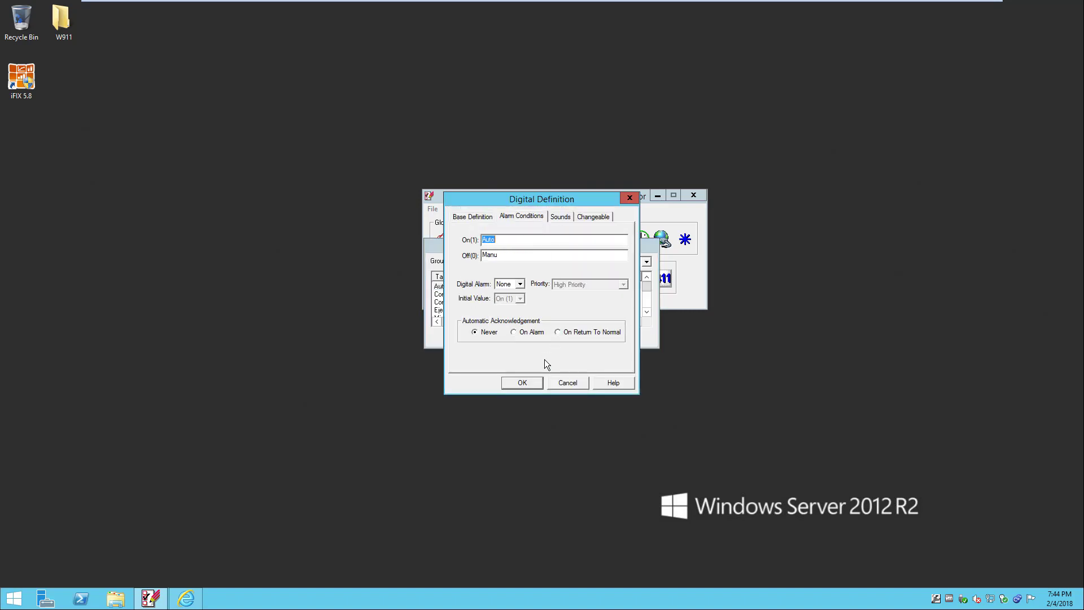
pyautogui.click(521, 383)
pyautogui.doubleClick(462, 295)
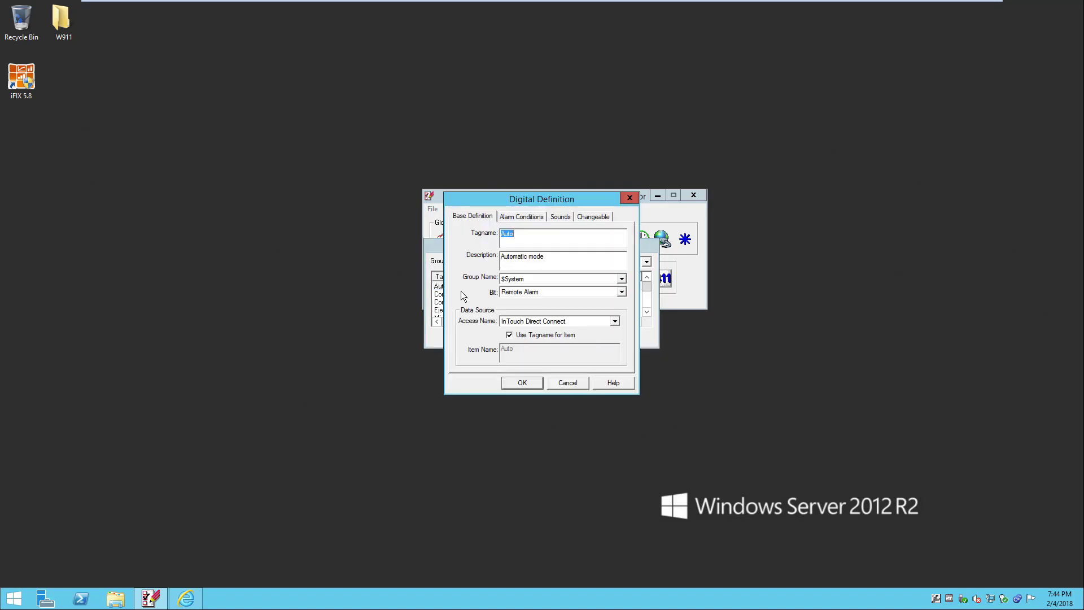
pyautogui.click(522, 216)
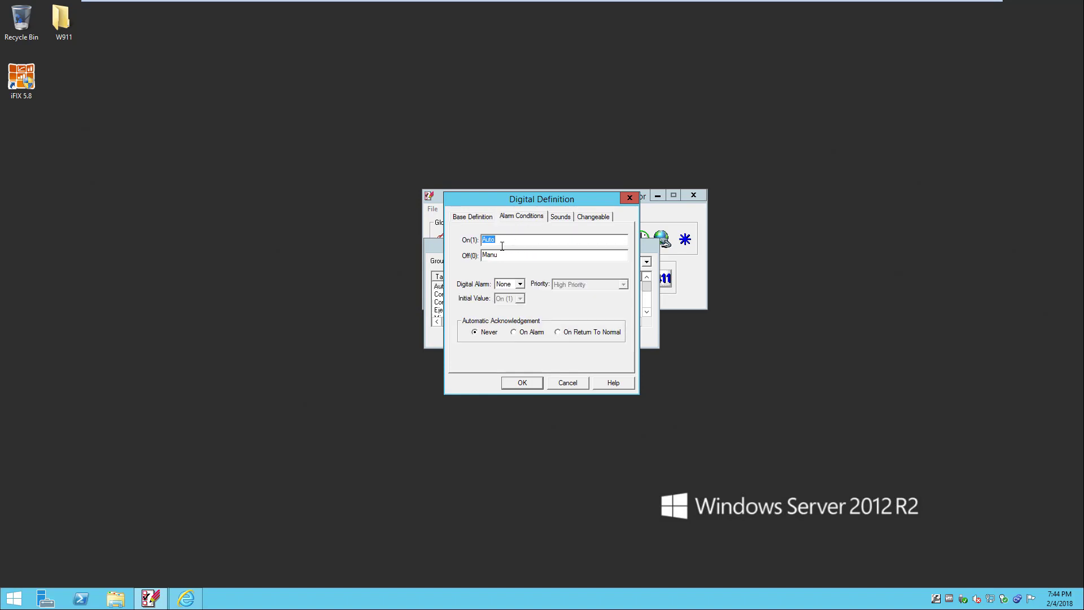
pyautogui.click(521, 384)
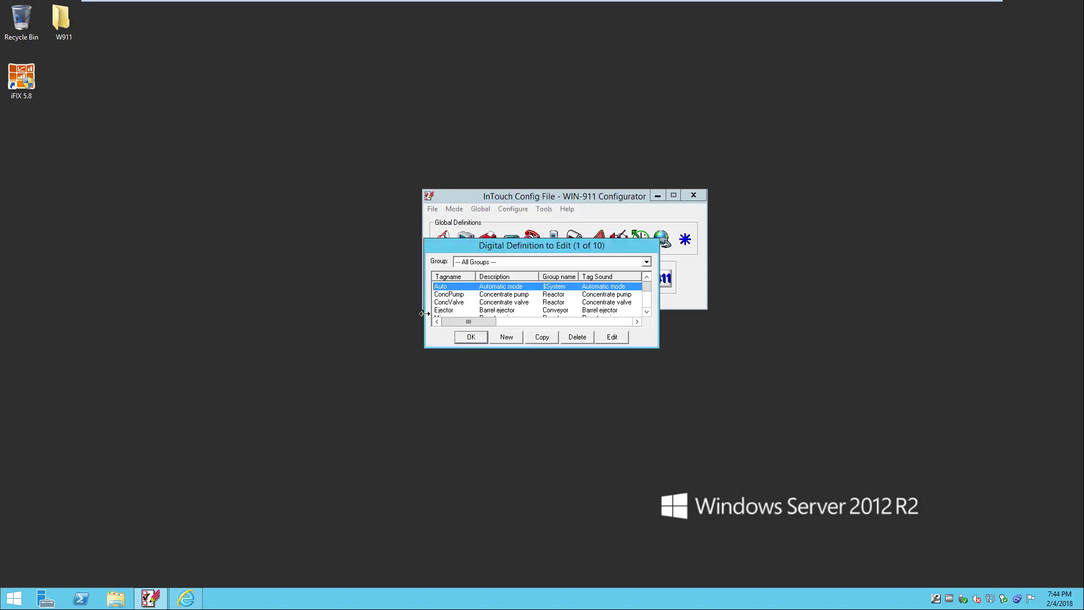
pyautogui.click(465, 338)
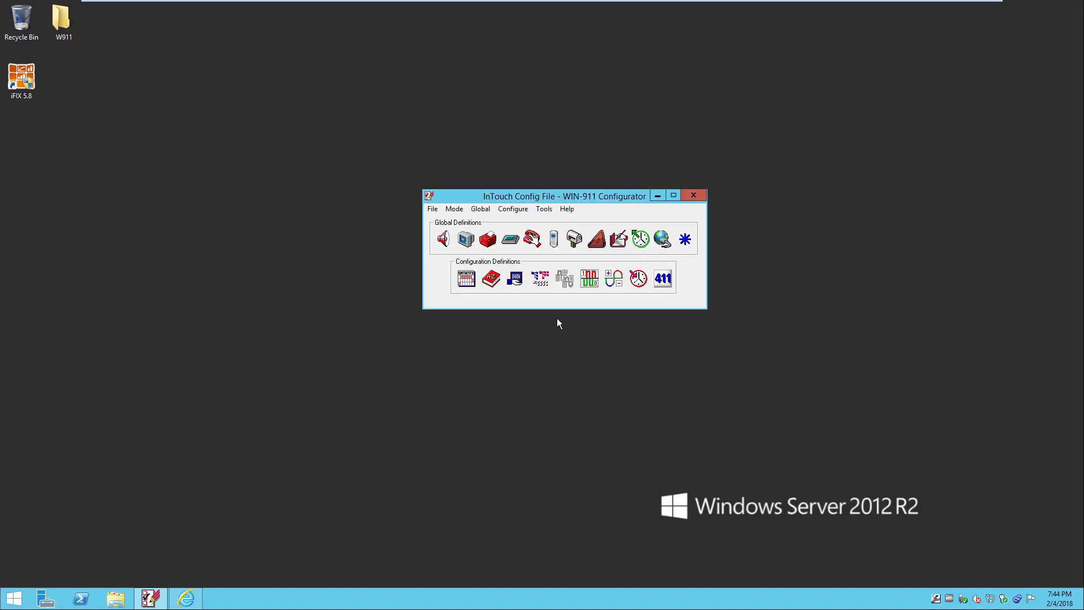
# Step: Review the Batch%Conc analog tag's base definition and conversion settings
pyautogui.click(613, 279)
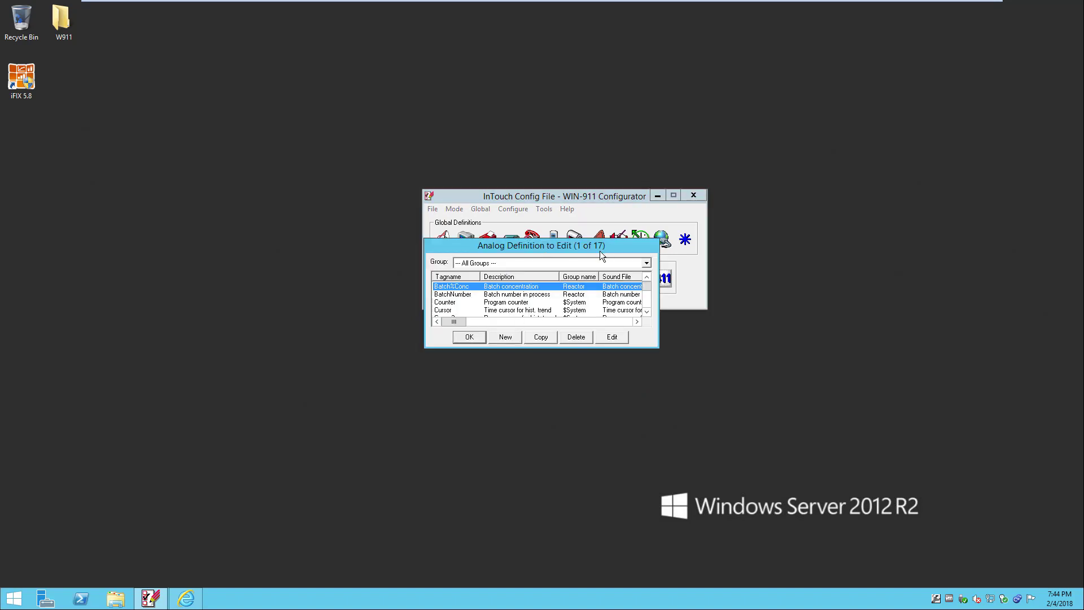
pyautogui.doubleClick(510, 286)
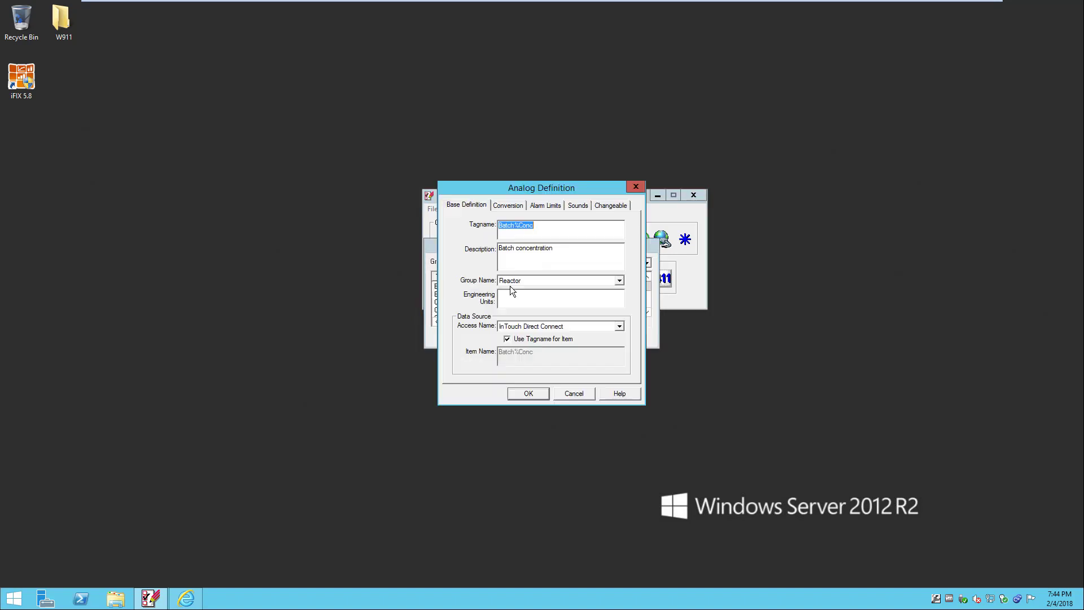
pyautogui.click(514, 206)
pyautogui.click(460, 207)
pyautogui.click(528, 394)
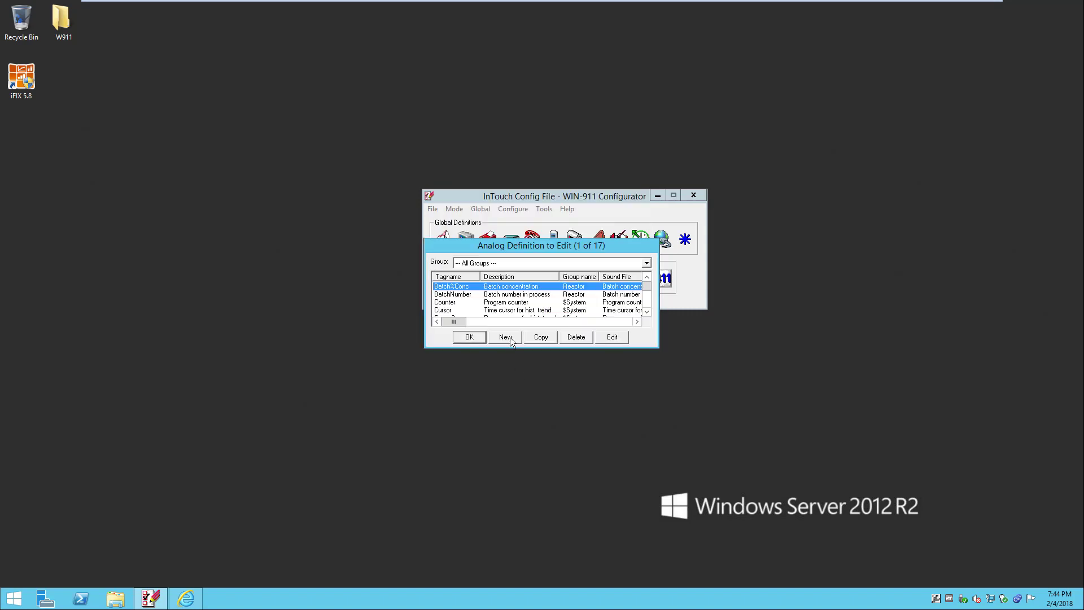
pyautogui.click(471, 337)
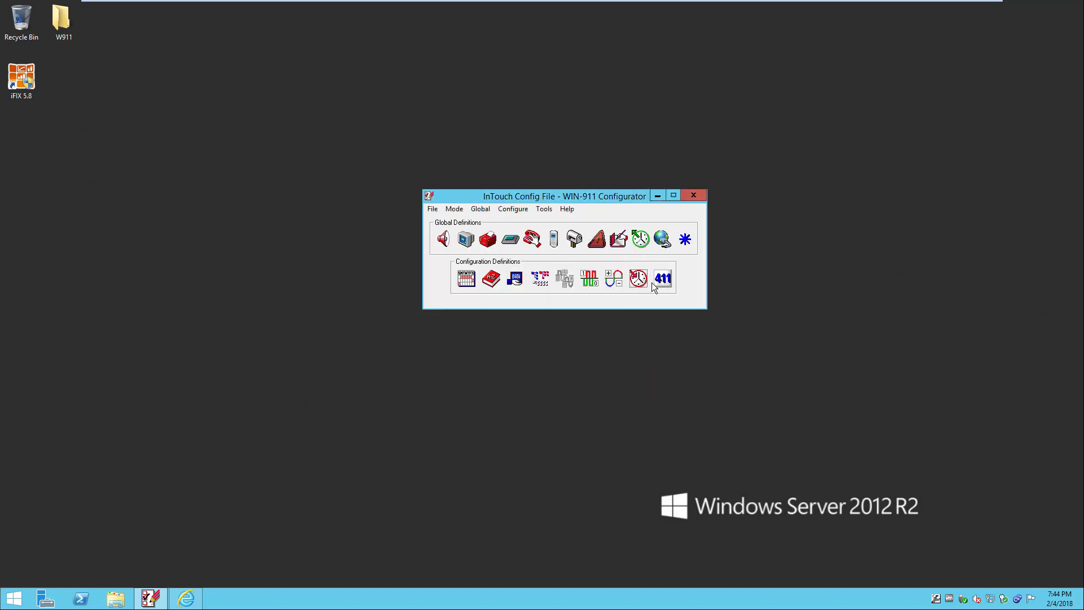
# Step: Review the Watchdog Alarm's item name and alarm conditions, and check the list of group definitions
pyautogui.click(658, 282)
pyautogui.click(443, 332)
pyautogui.click(637, 279)
pyautogui.doubleClick(566, 286)
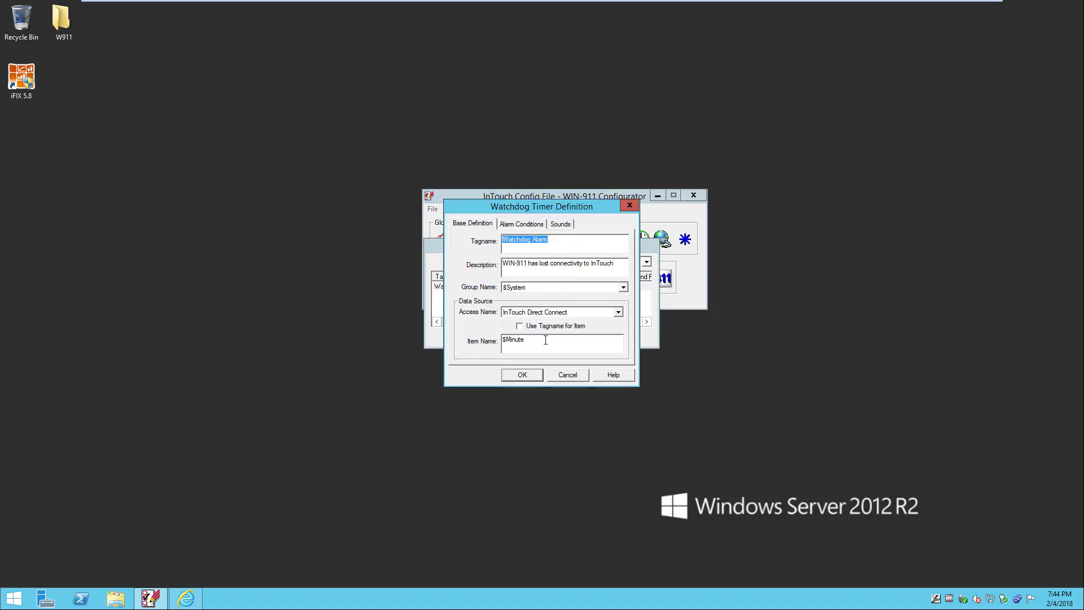
pyautogui.moveTo(524, 339); pyautogui.dragTo(491, 343)
pyautogui.click(518, 224)
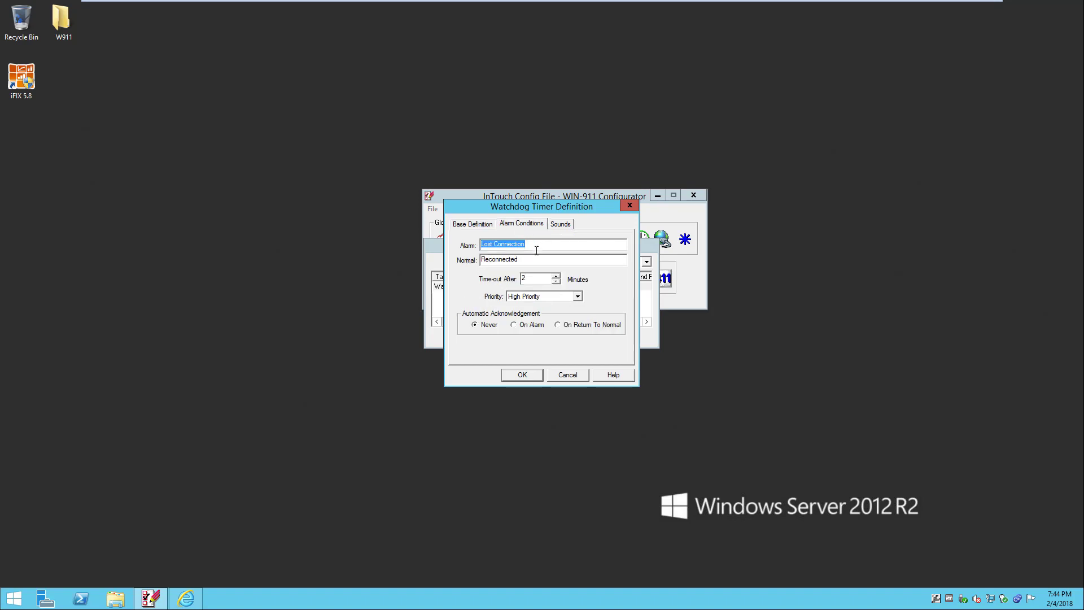
pyautogui.click(519, 372)
pyautogui.click(469, 337)
pyautogui.click(561, 285)
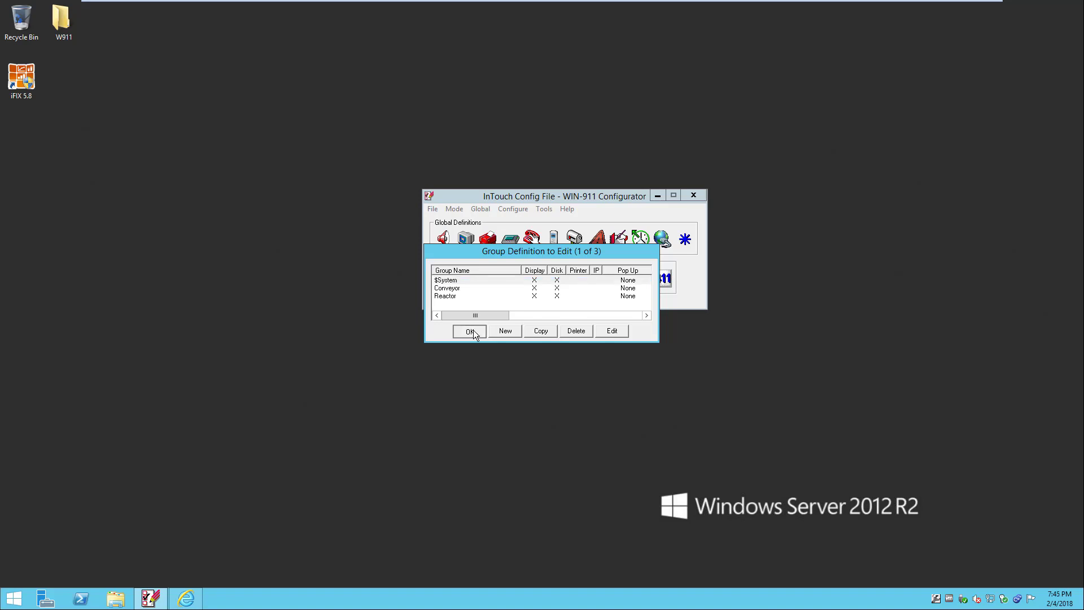
pyautogui.click(470, 331)
# Step: Import the V7 configuration from WIN-911.ini and the InTouch Config File MDB using the V7 Importer, and close the utility
pyautogui.click(14, 598)
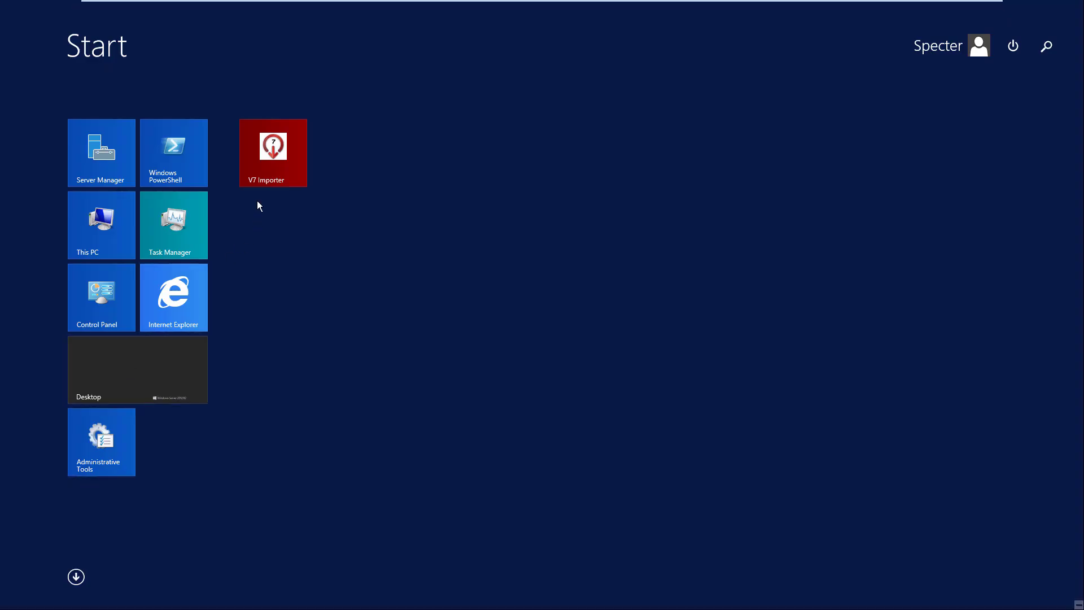
pyautogui.click(270, 159)
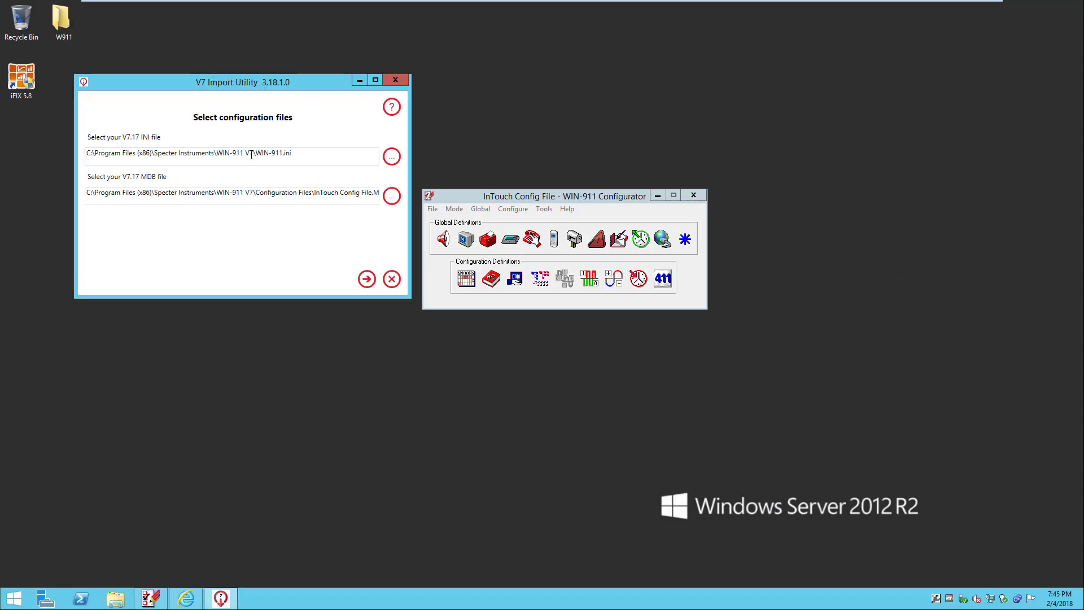
pyautogui.moveTo(168, 154); pyautogui.dragTo(309, 188)
pyautogui.click(309, 190)
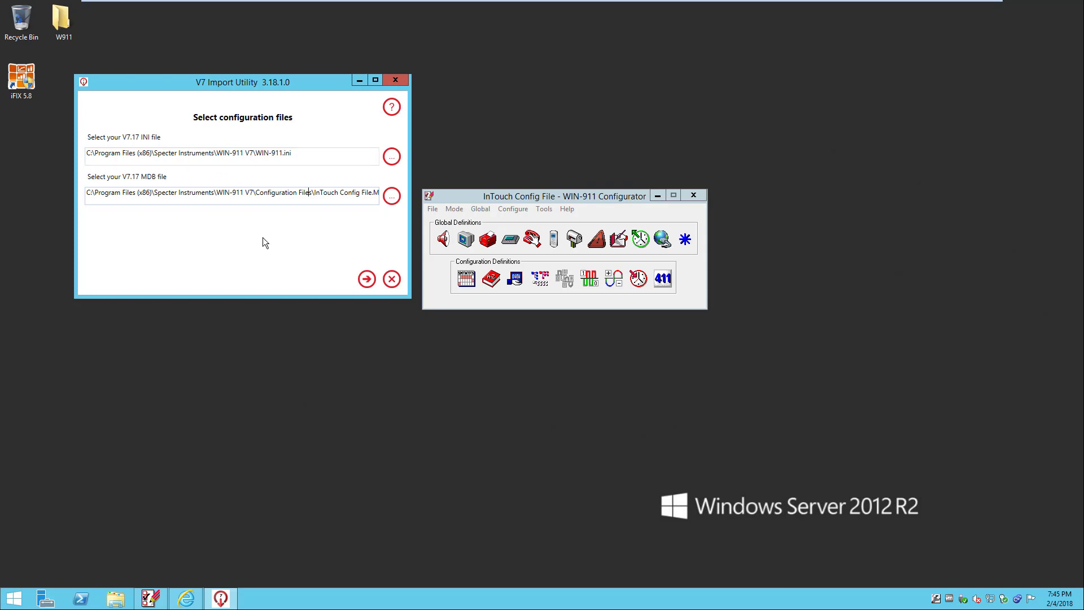
pyautogui.click(366, 281)
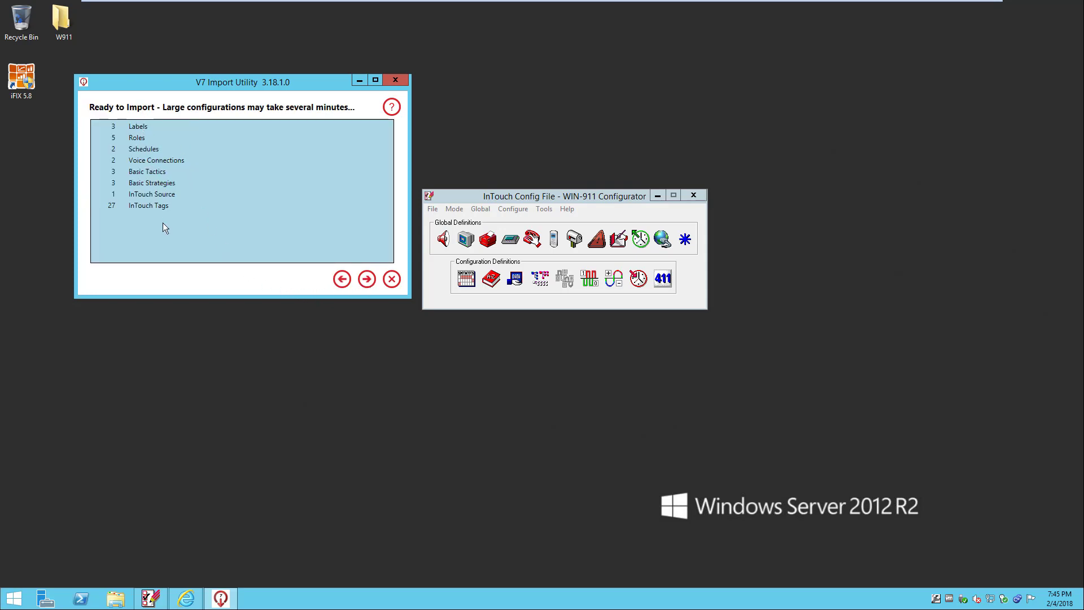
pyautogui.click(367, 280)
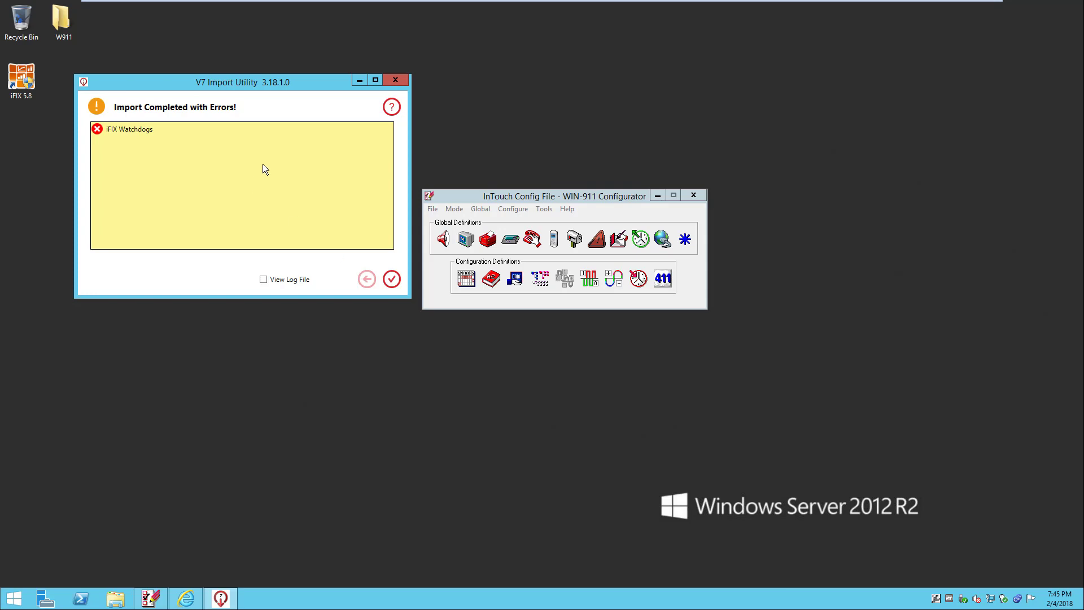
pyautogui.click(392, 278)
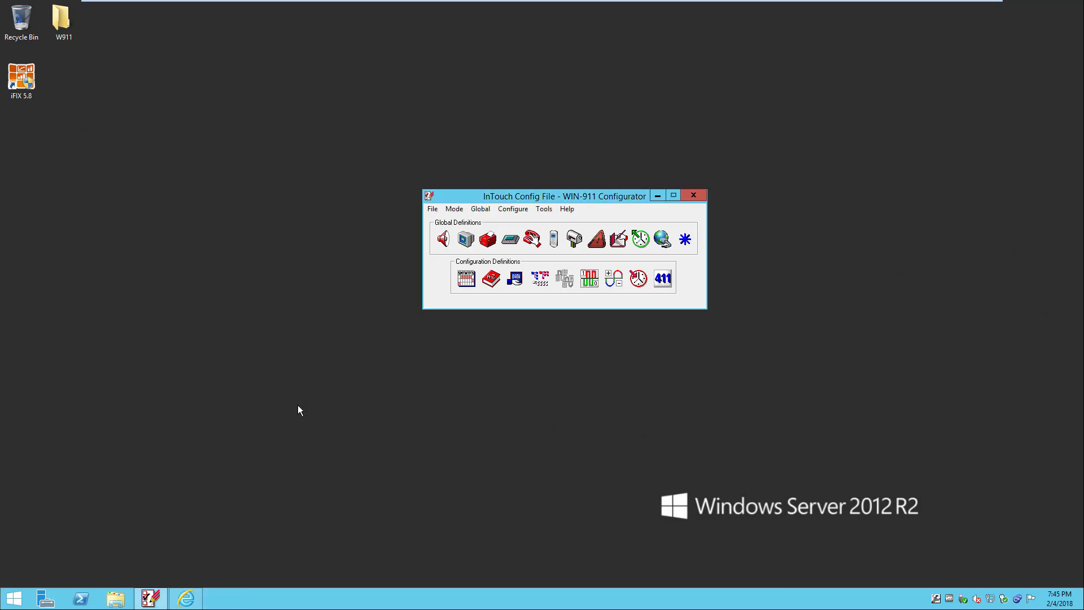
# Step: Switch to the WIN-911 Workspace in Internet Explorer, refresh the InTouch applications, and examine InTouch Direct Connect and its watchdogs
pyautogui.click(186, 598)
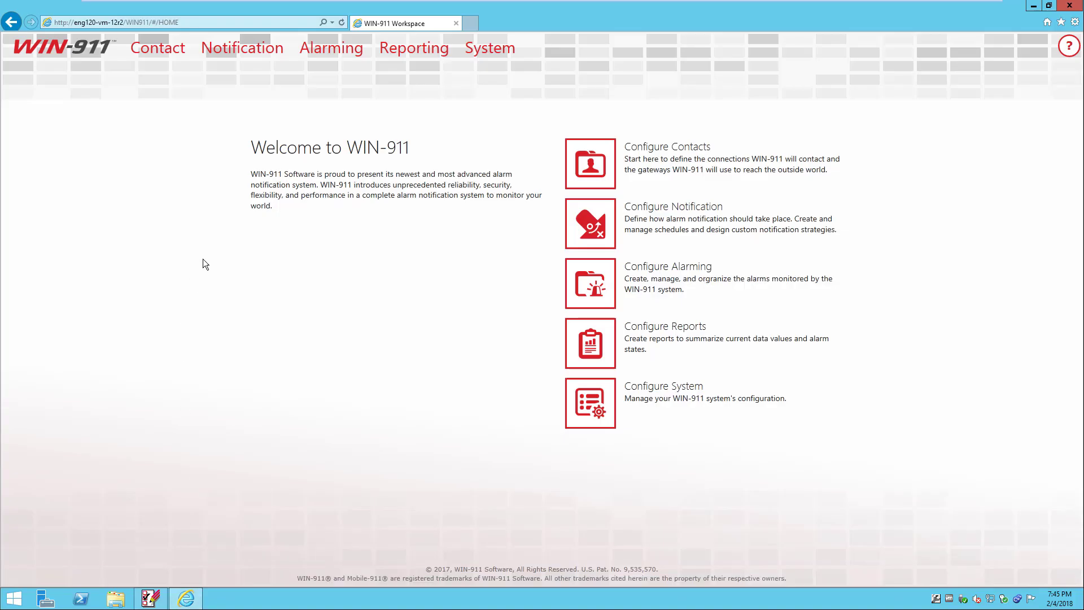
pyautogui.click(310, 57)
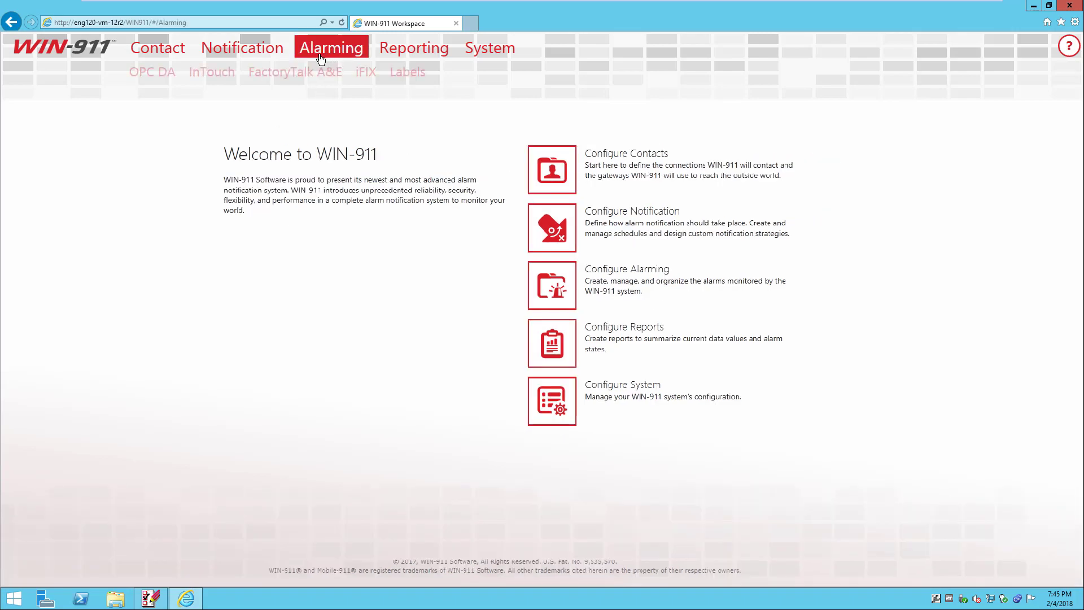
pyautogui.click(213, 74)
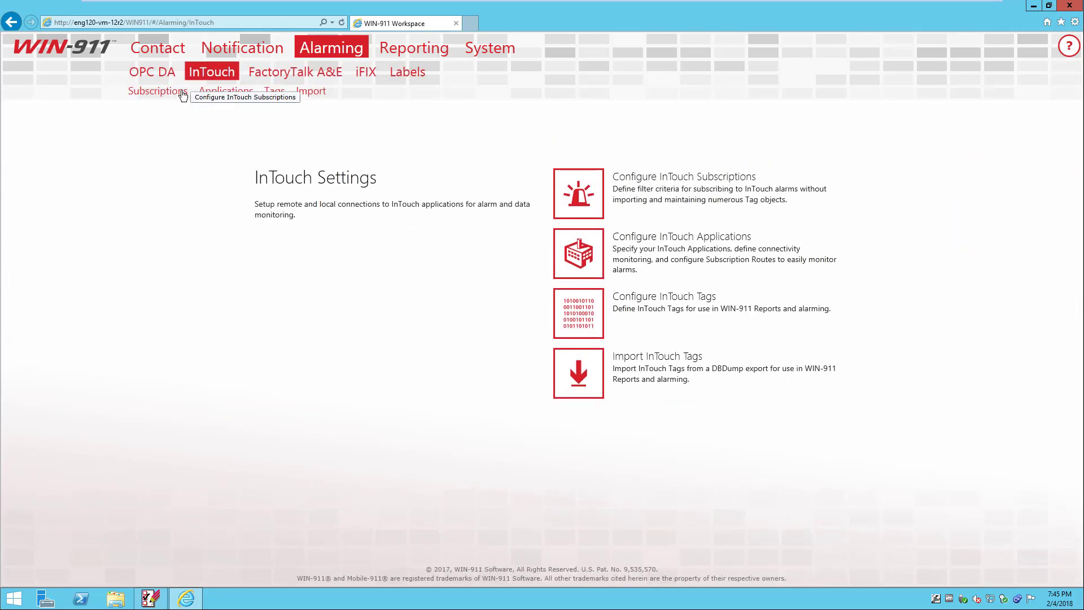
pyautogui.click(207, 95)
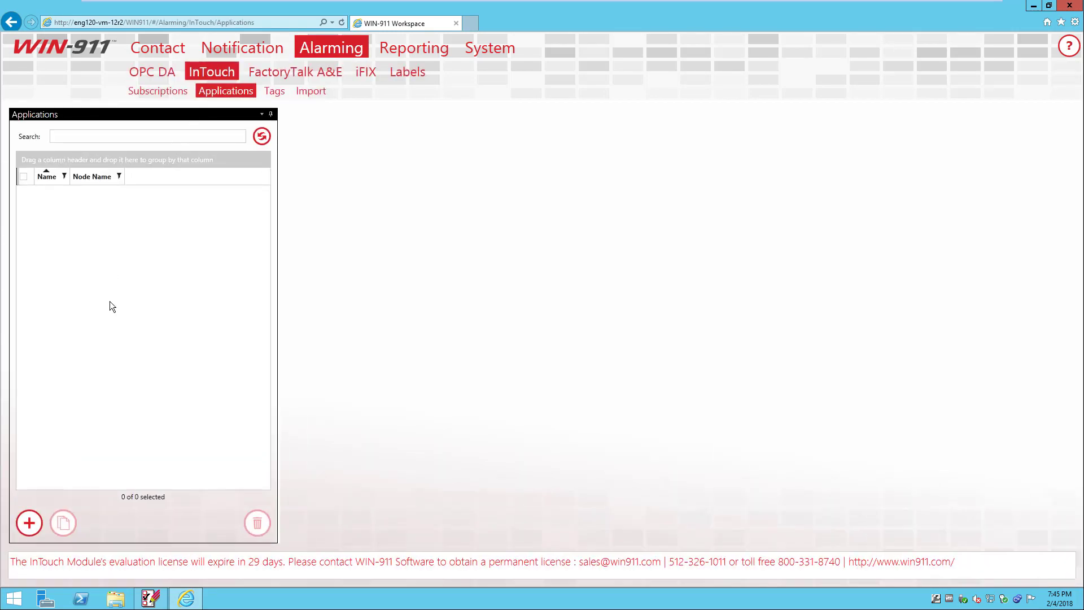
pyautogui.click(264, 138)
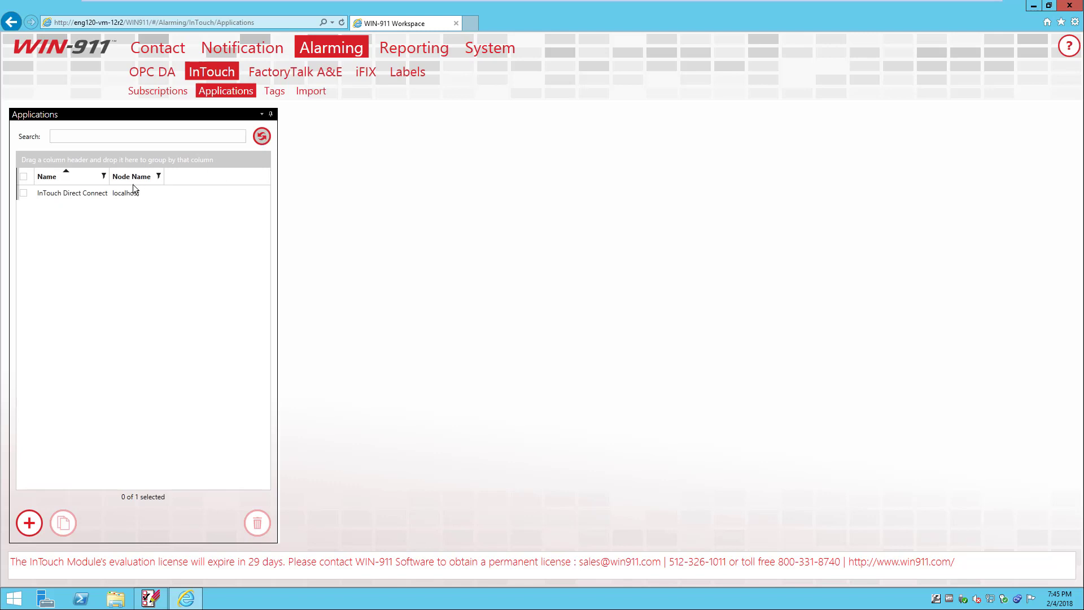
pyautogui.click(106, 194)
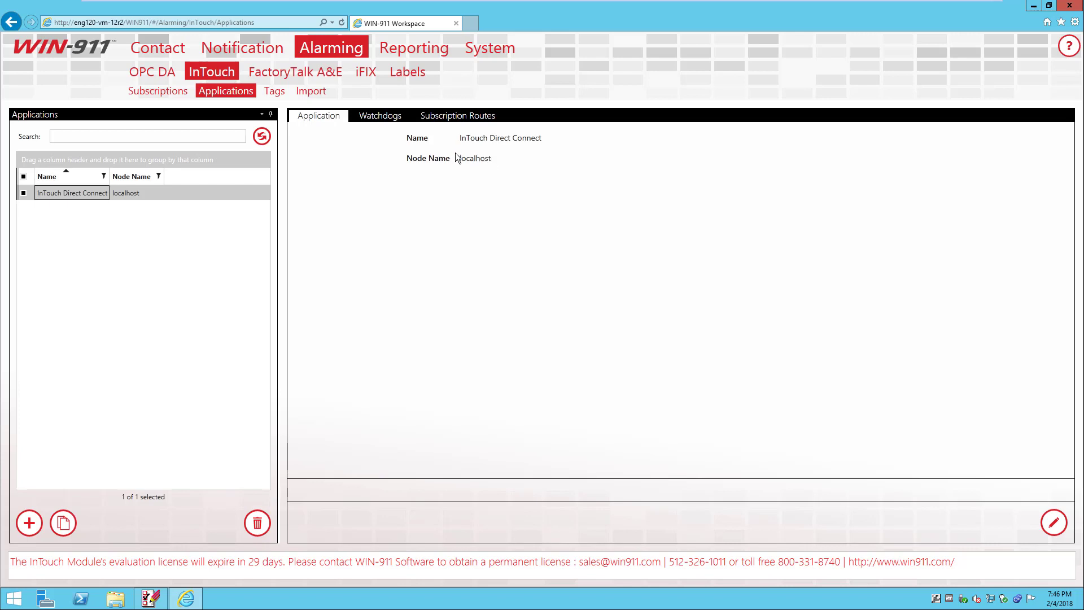
pyautogui.click(380, 116)
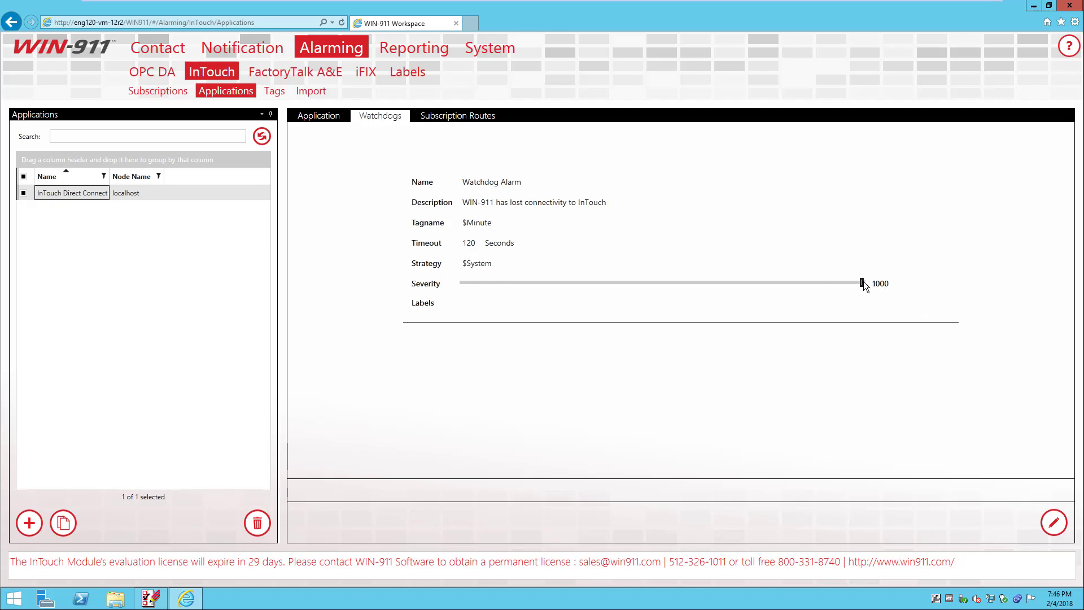
# Step: Examine the imported InTouch tags and the Auto tag's definition and alarm settings
pyautogui.click(272, 91)
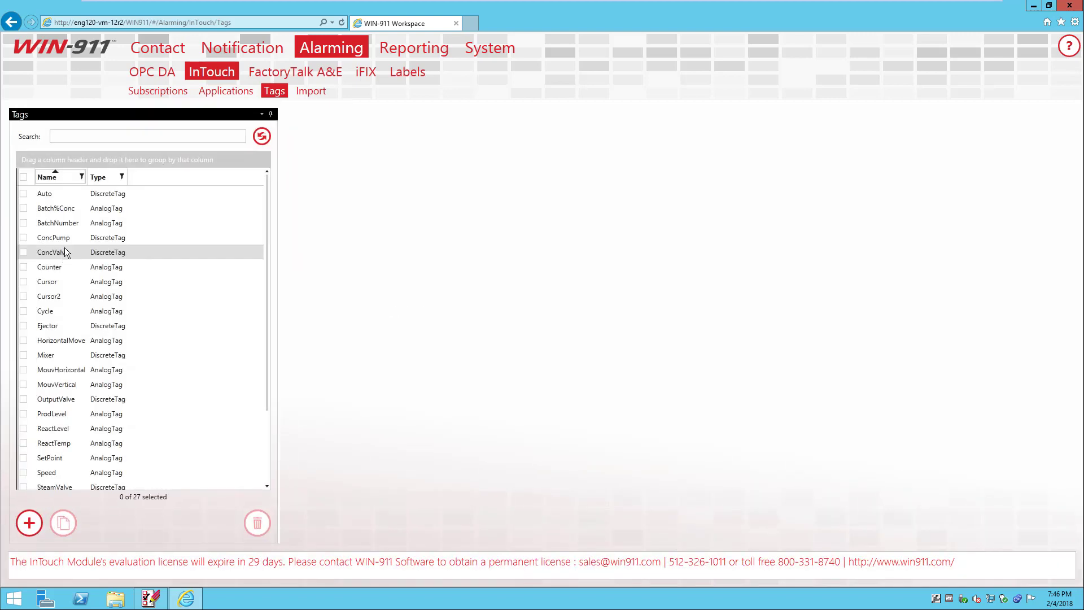
pyautogui.click(86, 194)
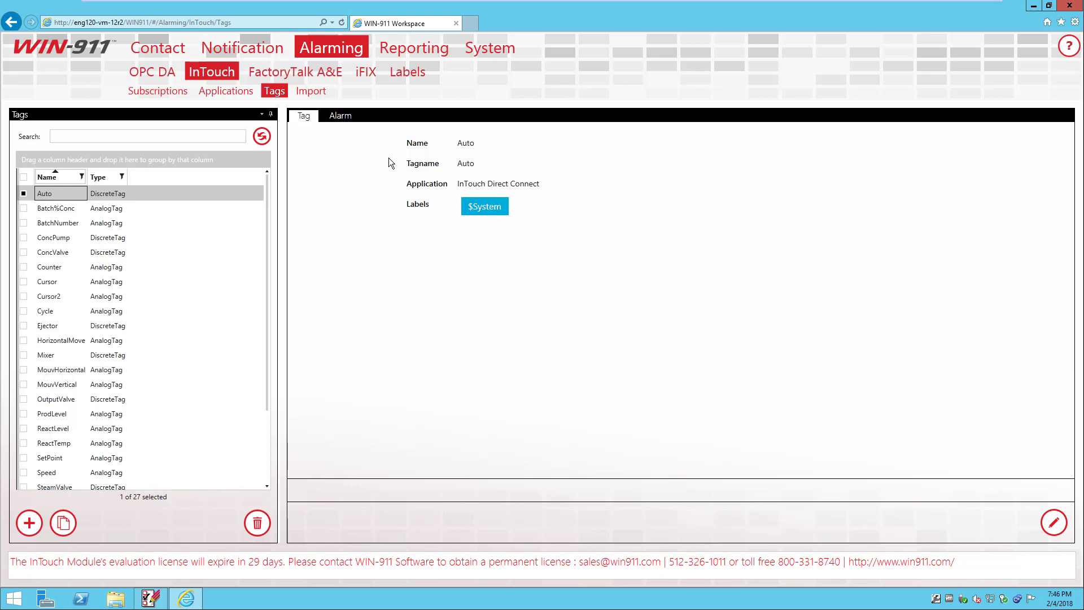
pyautogui.click(338, 118)
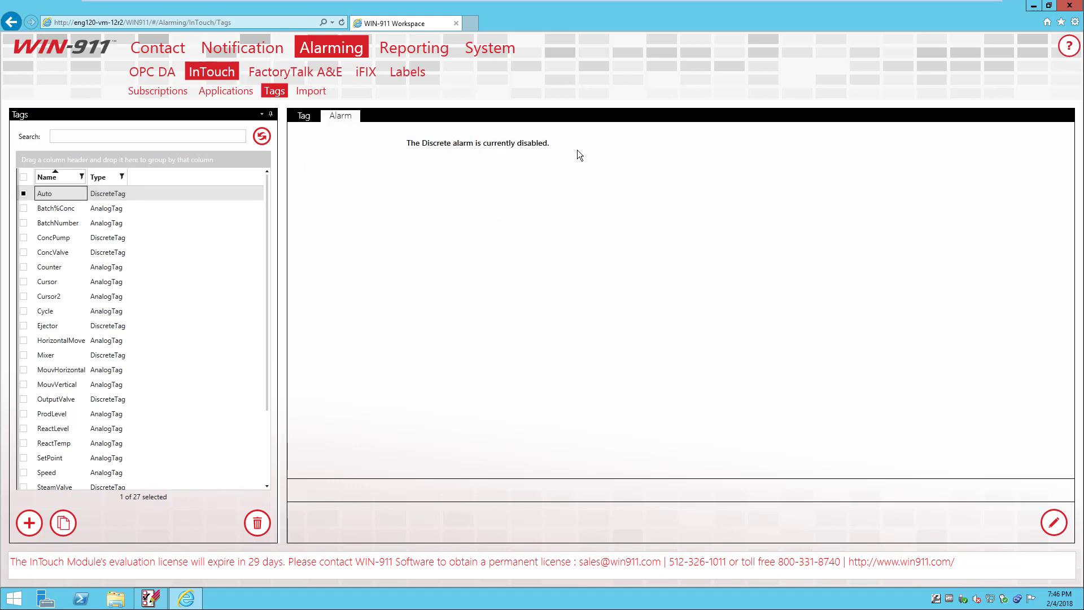
pyautogui.click(304, 116)
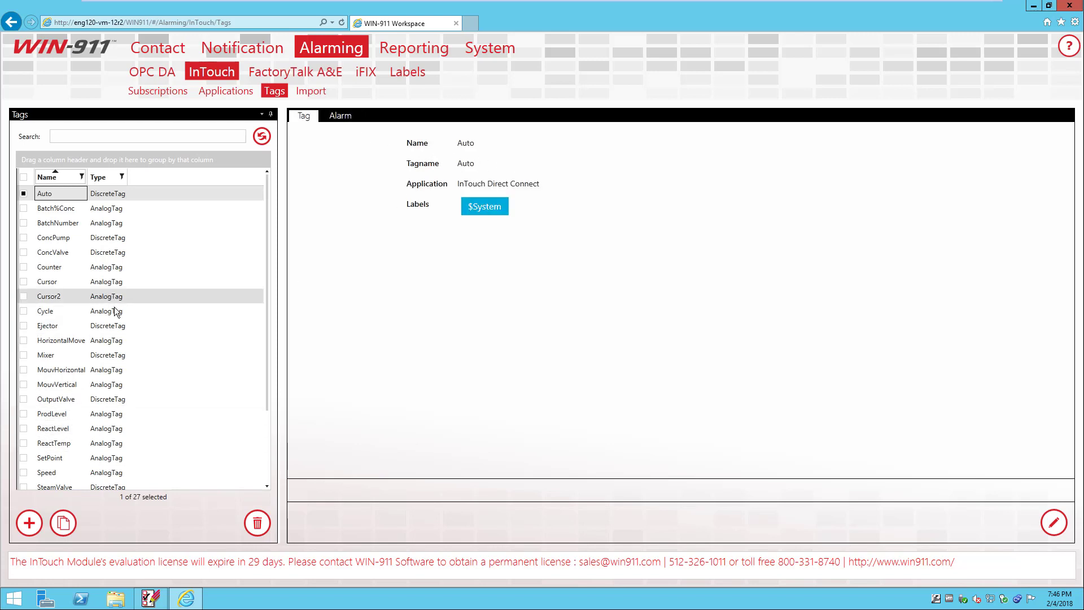
pyautogui.scroll(-1, 114, 306)
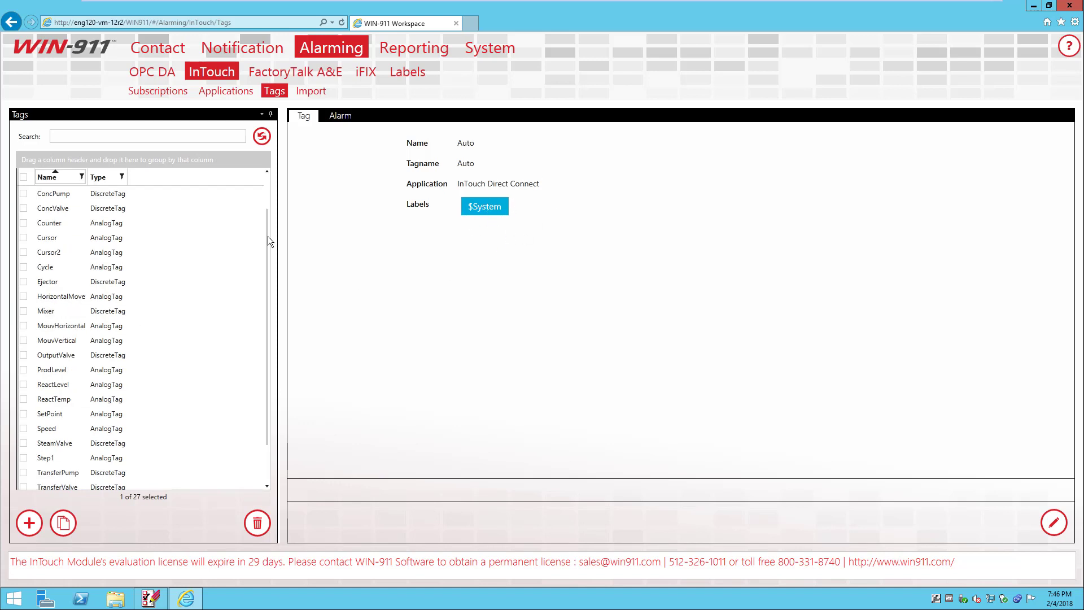
pyautogui.scroll(1, 100, 243)
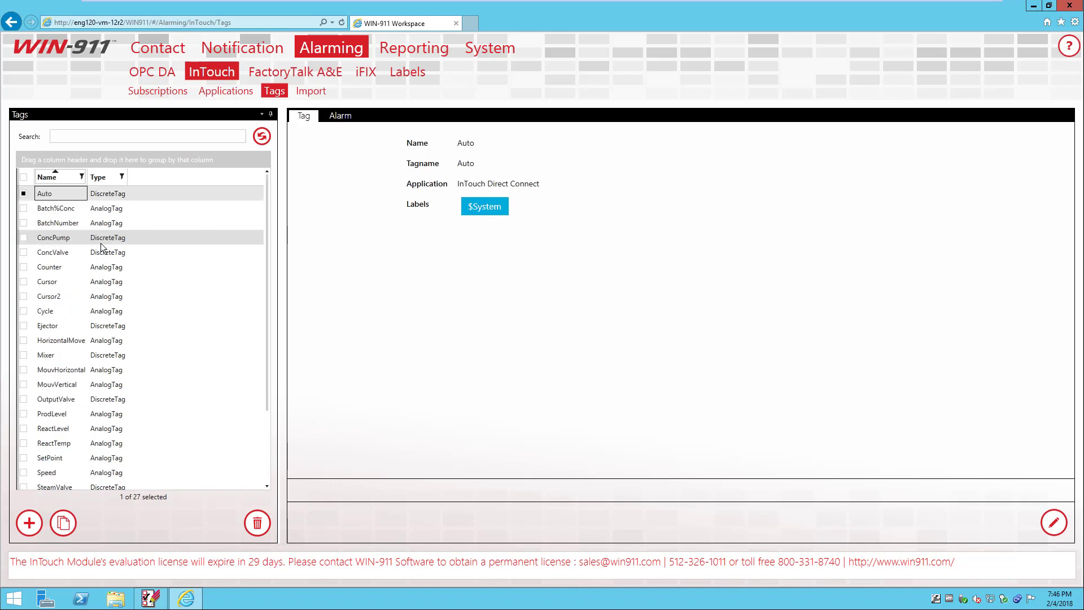
# Step: Sort the InTouch tags by type and examine the alarm settings of the analog tags Batch%Conc and ProdLevel
pyautogui.click(107, 210)
pyautogui.click(356, 117)
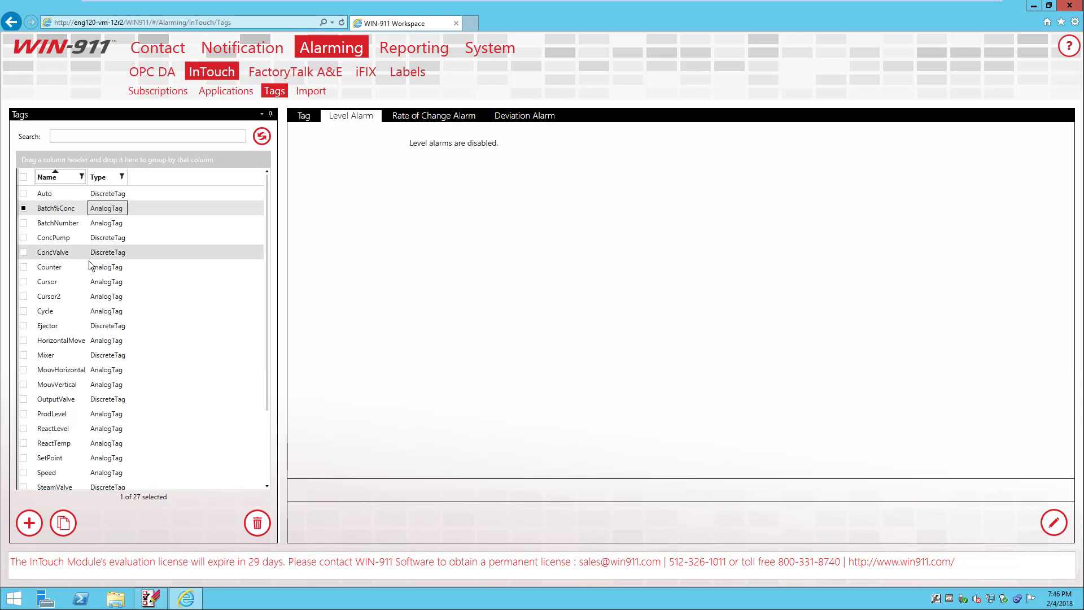
pyautogui.click(105, 177)
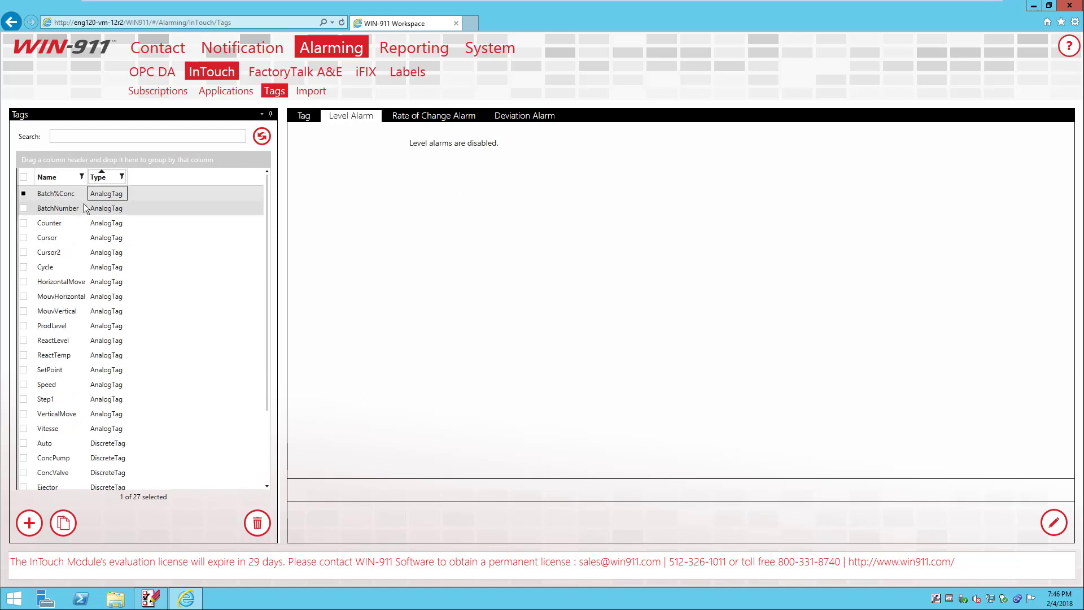
pyautogui.click(69, 323)
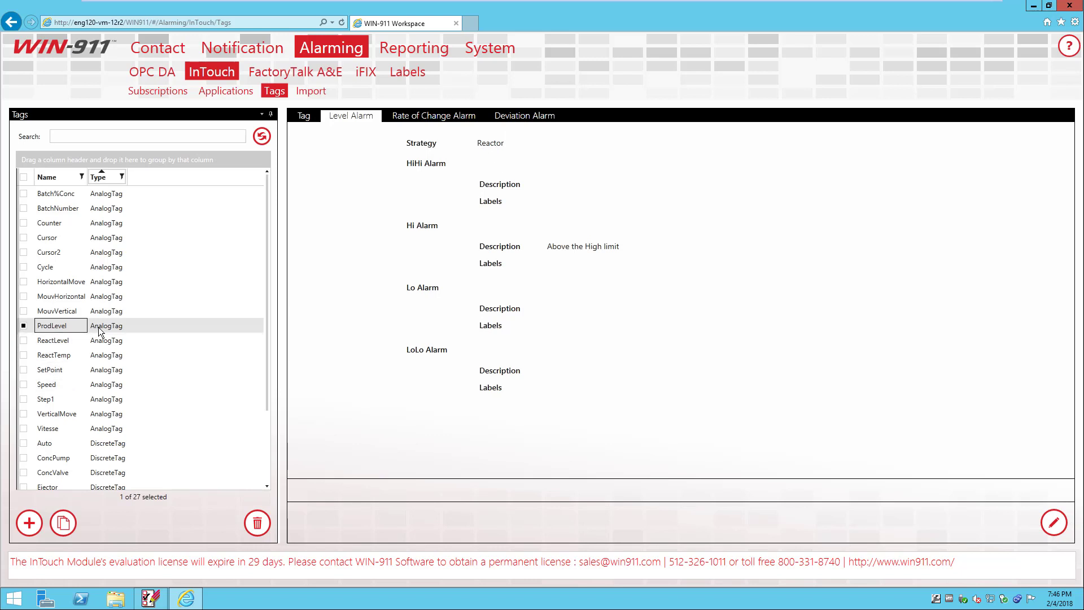
pyautogui.click(450, 117)
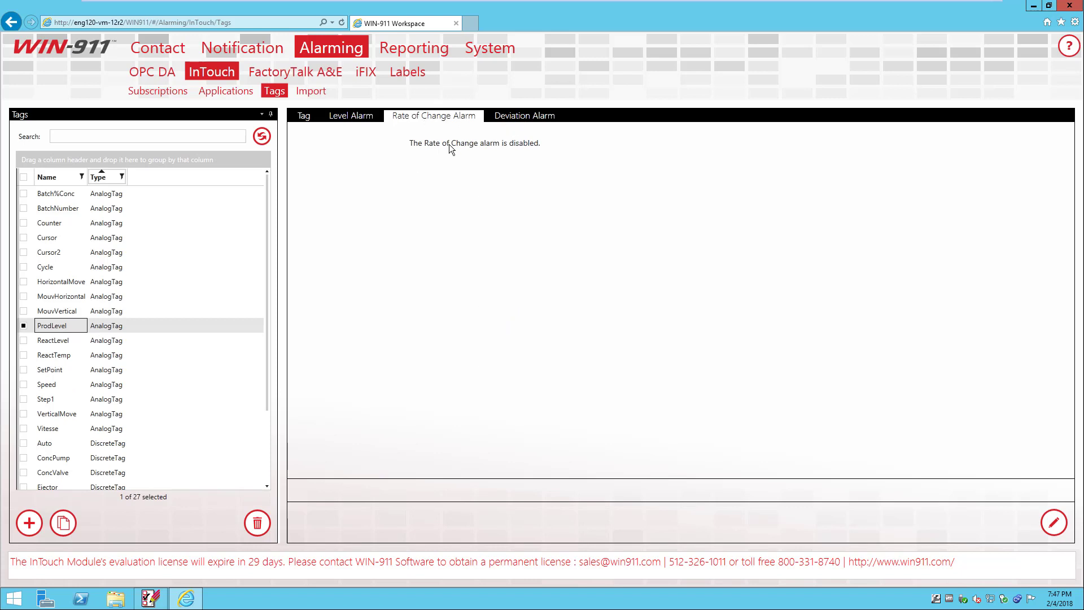
pyautogui.click(523, 118)
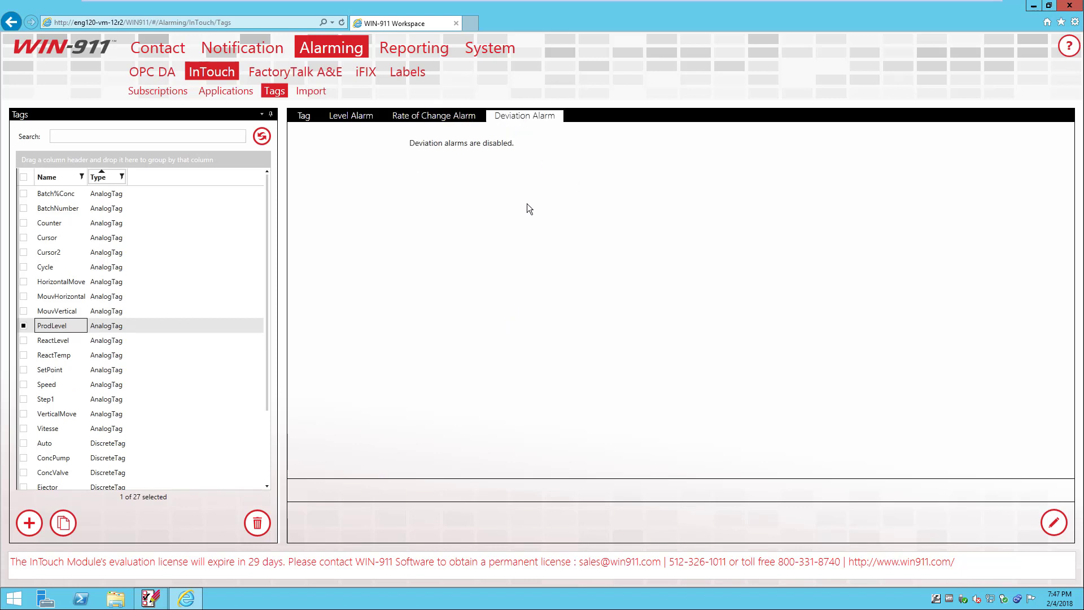
# Step: Edit the ProdLevel tag to enable deviation alarming with the Reactor strategy
pyautogui.click(1053, 523)
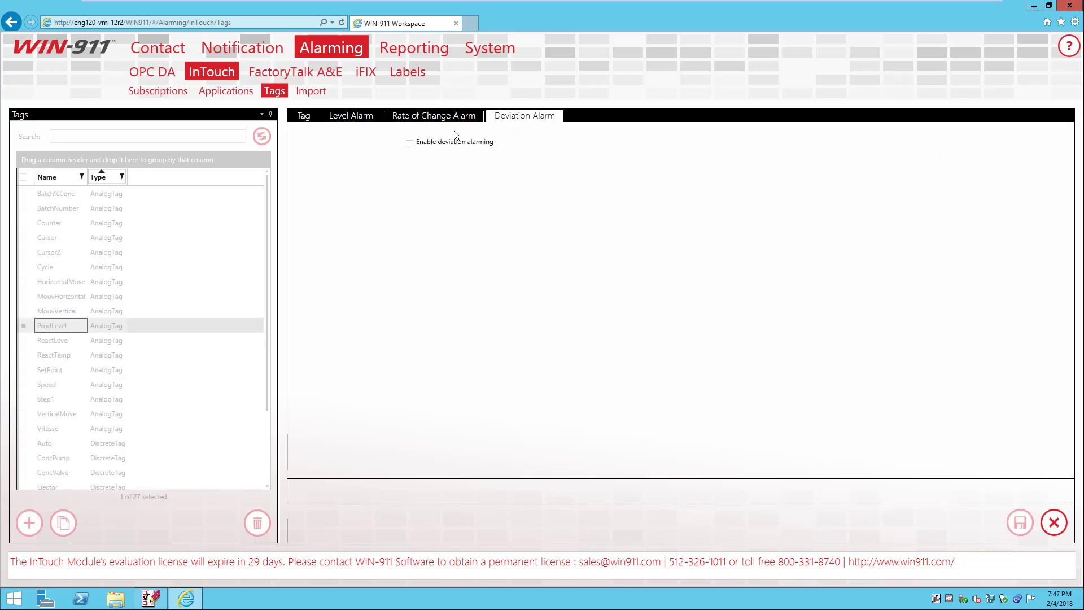
pyautogui.click(409, 143)
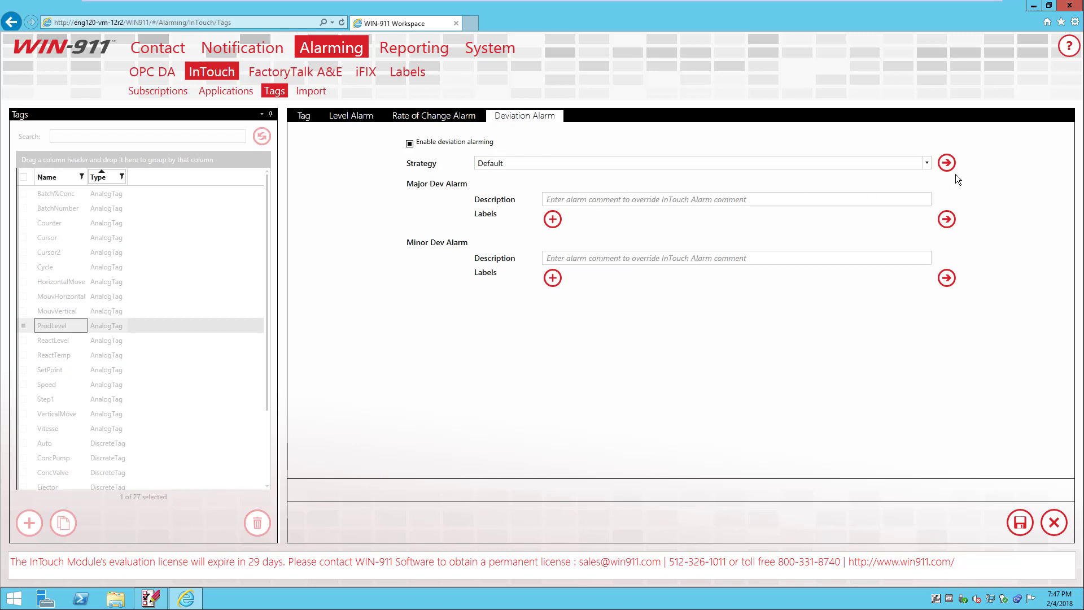
pyautogui.click(926, 163)
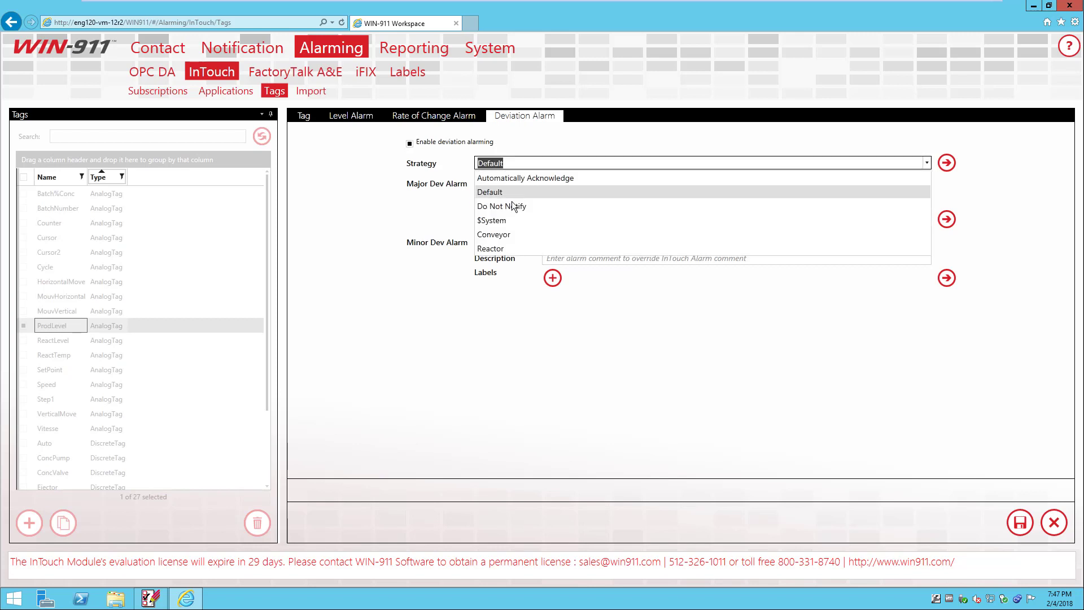
pyautogui.click(491, 249)
# Step: Enable rate of change alarming for ProdLevel with the Reactor strategy, and save the tag
pyautogui.click(450, 118)
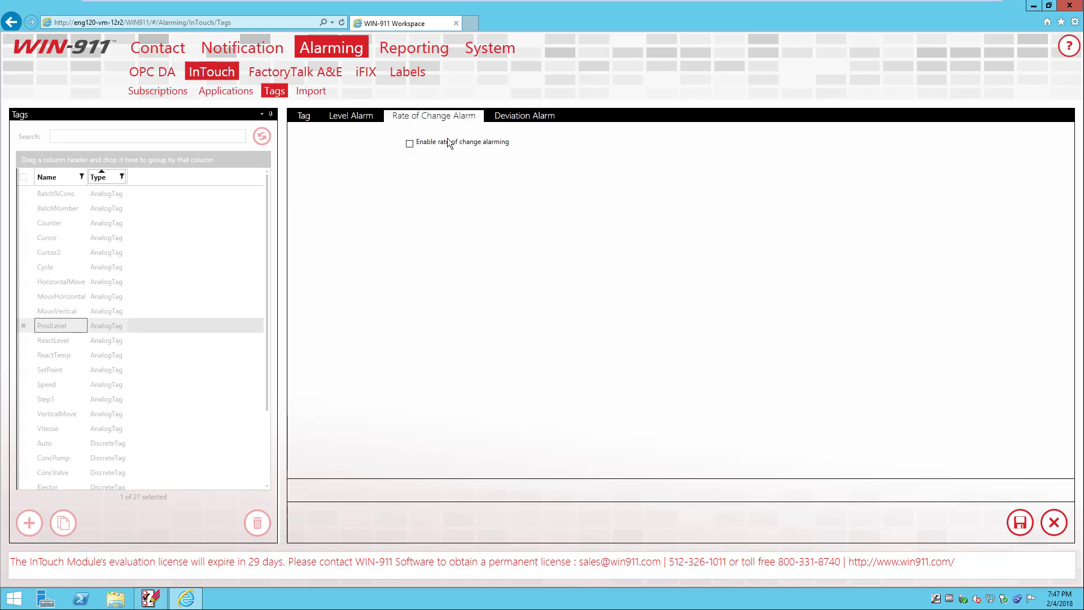
pyautogui.click(924, 163)
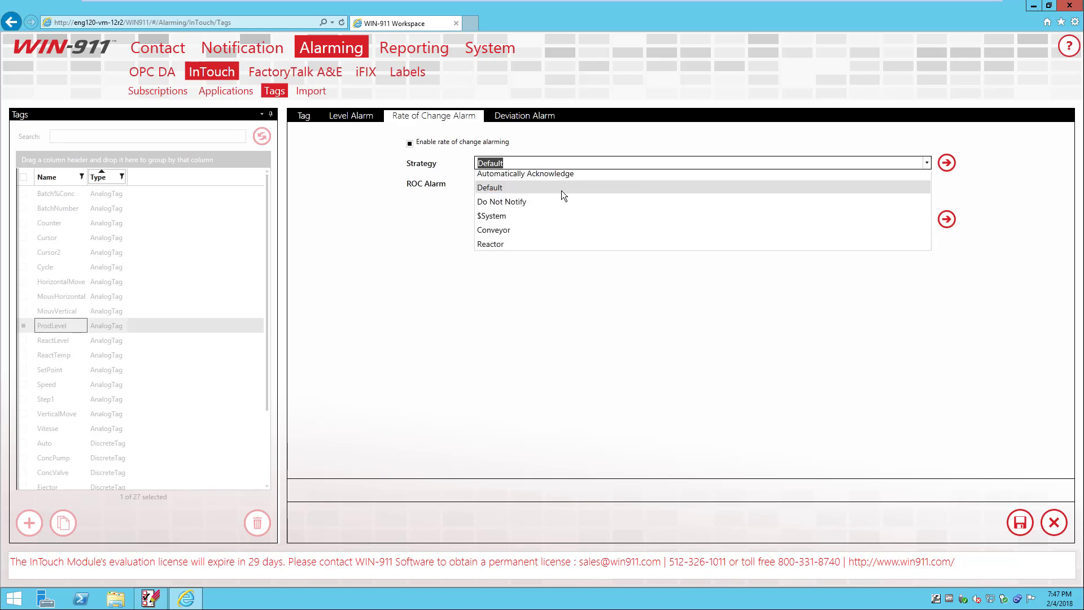
pyautogui.click(503, 246)
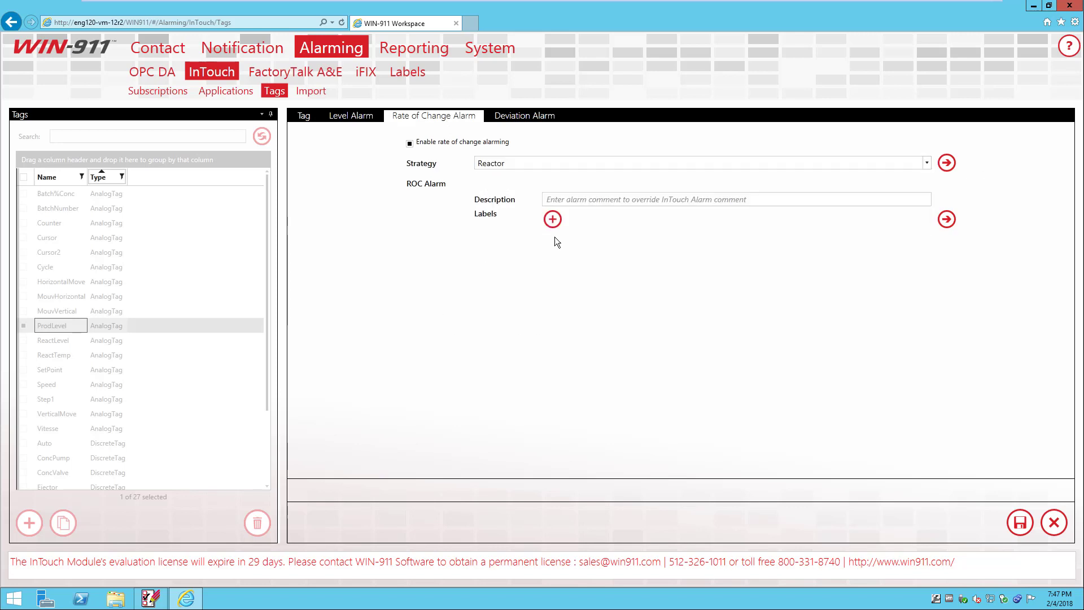
pyautogui.click(593, 199)
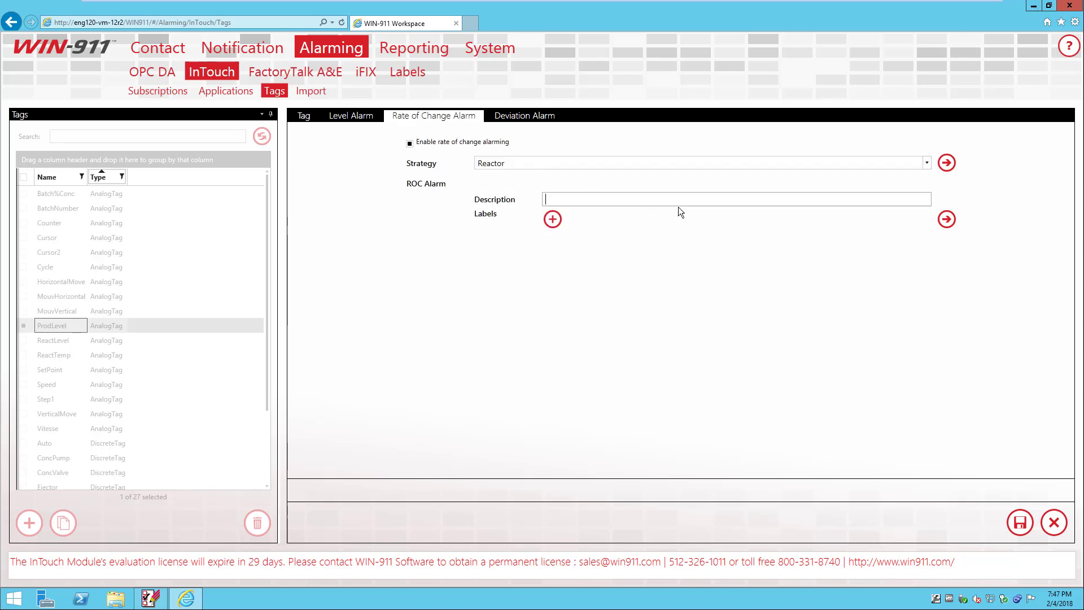
pyautogui.click(1019, 522)
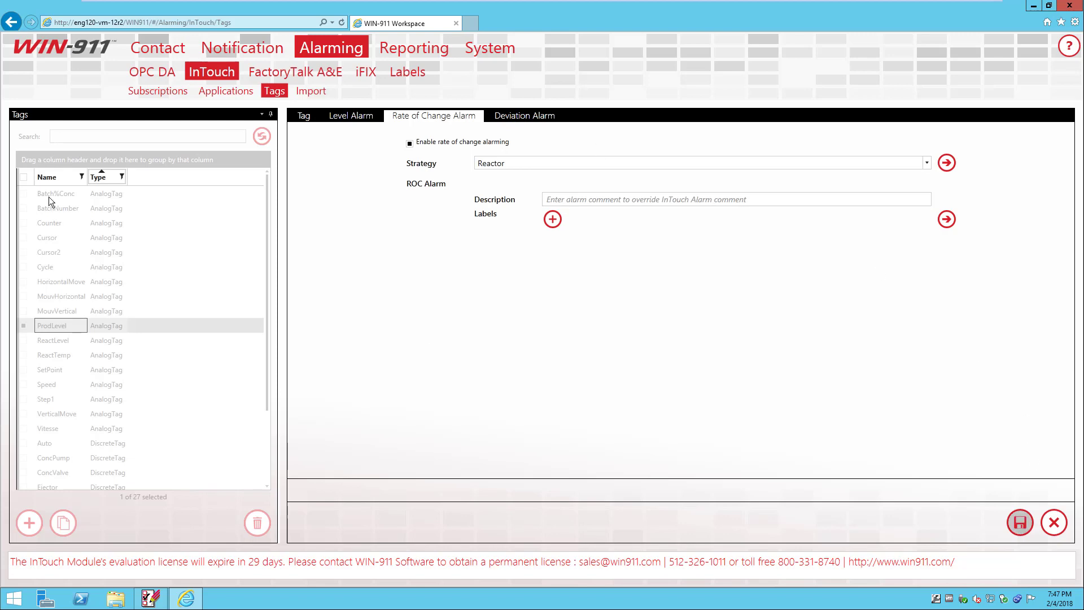
# Step: Look through the InTouch tag import up to its application and CSV upload page, and review InTouch Direct Connect's application details
pyautogui.click(315, 93)
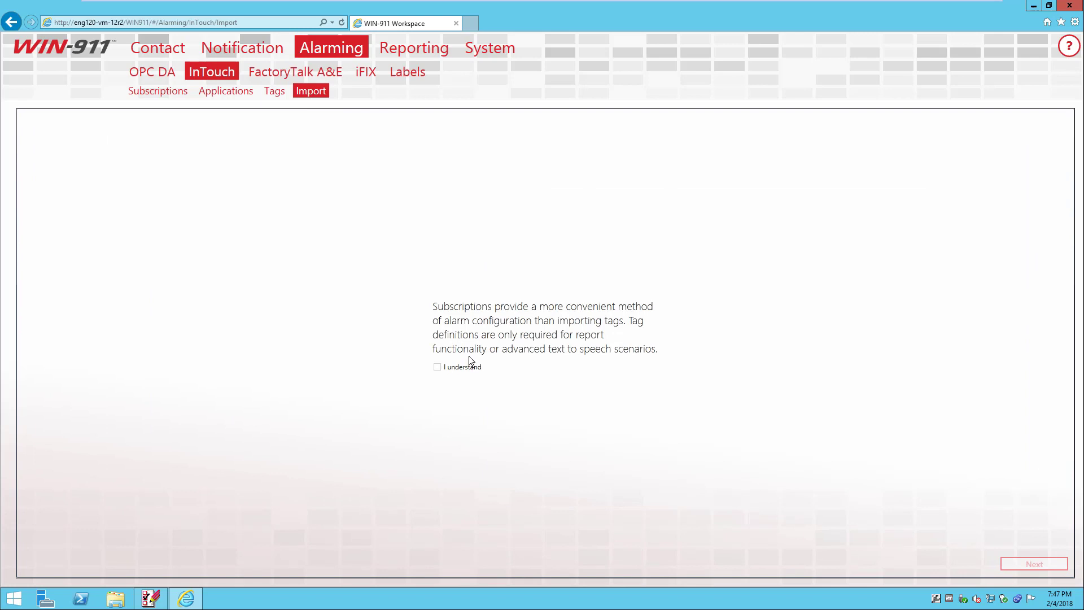
pyautogui.click(438, 367)
pyautogui.click(1033, 563)
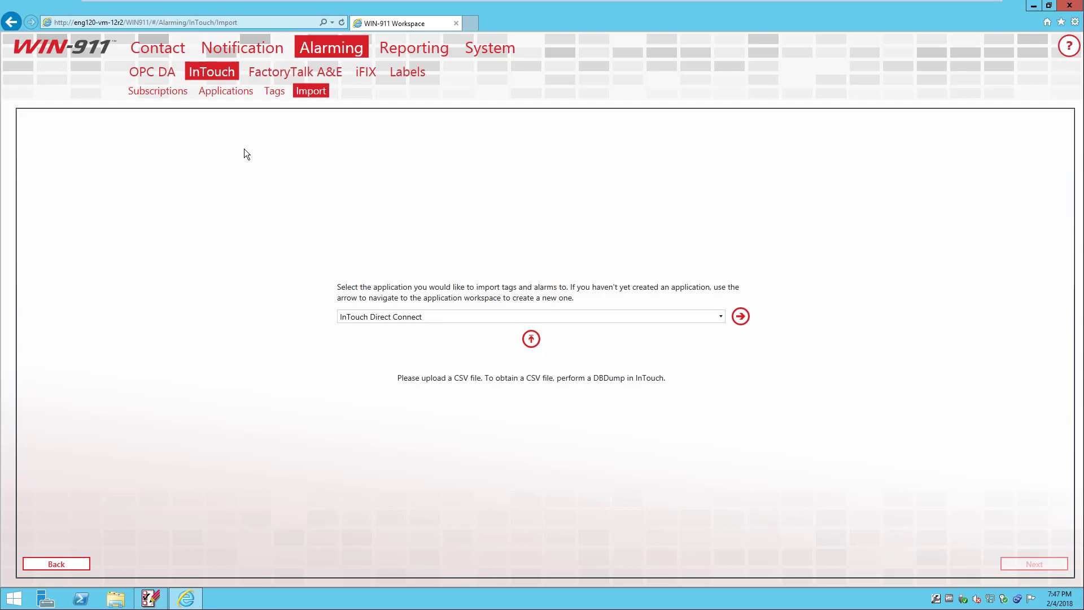
pyautogui.click(238, 96)
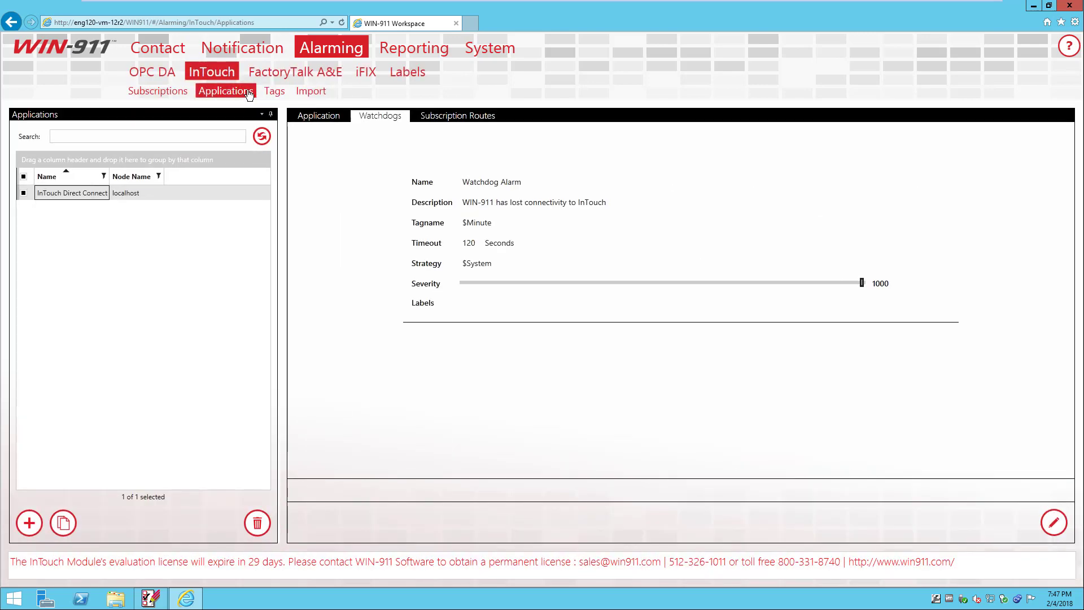
pyautogui.click(319, 117)
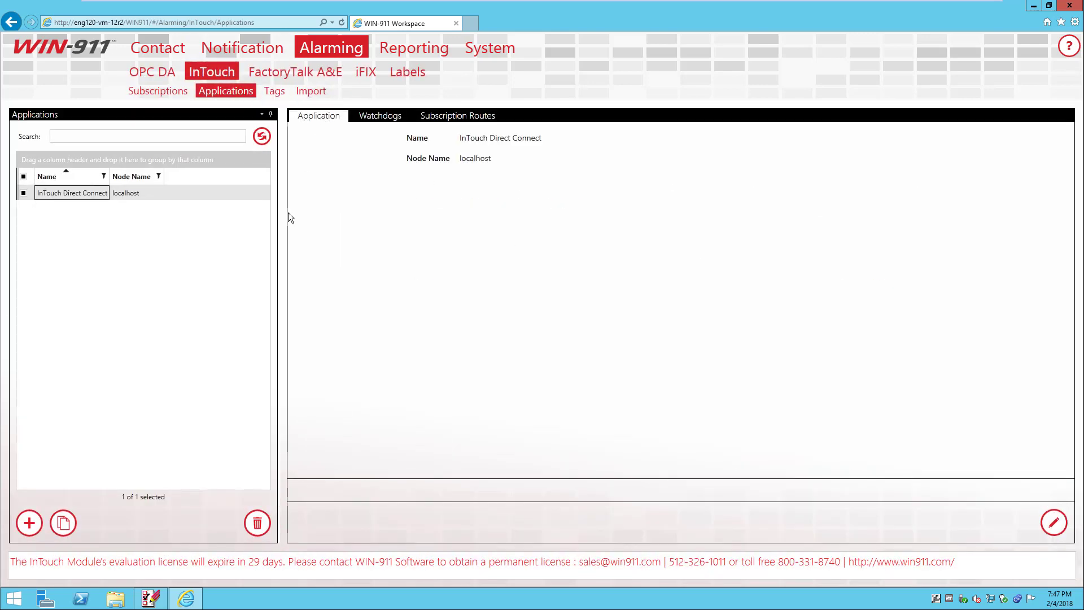